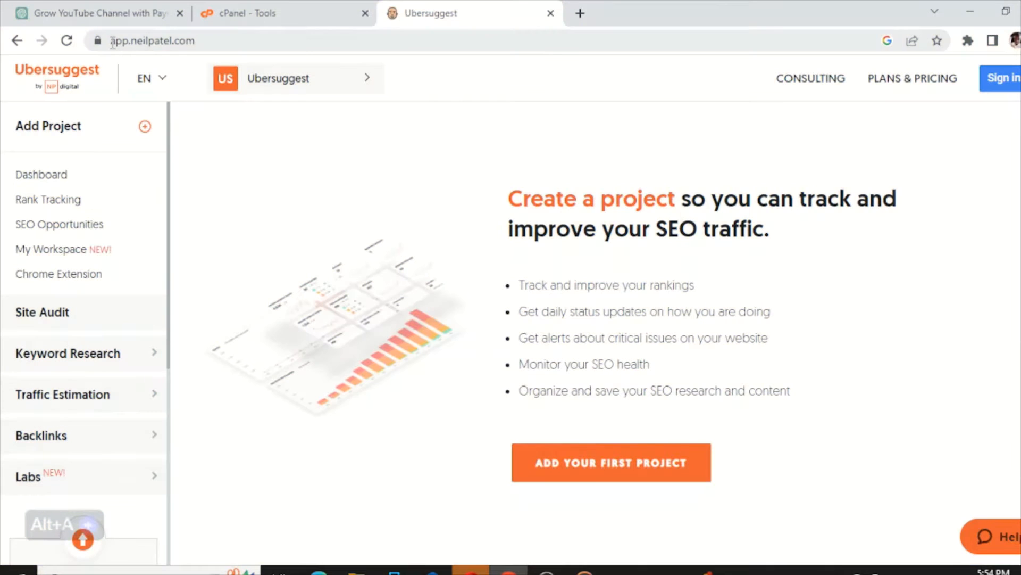
- Highlight the https part, the app subdomain and the neilpatel.com main domain in the site address
{"action": "left_click_drag", "start_coordinate": [112, 40], "coordinate": [128, 40]}
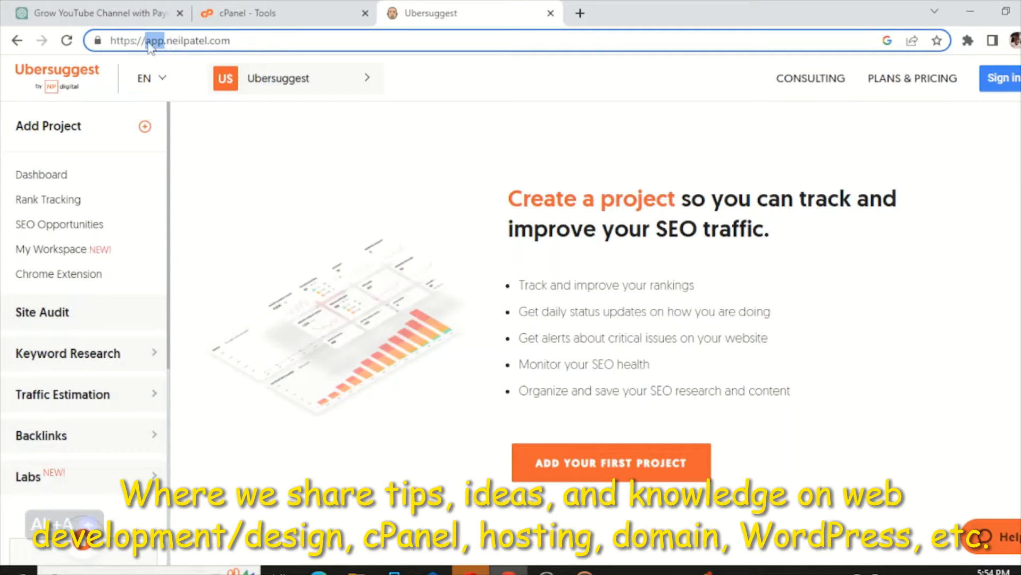
{"action": "double_click", "coordinate": [113, 41]}
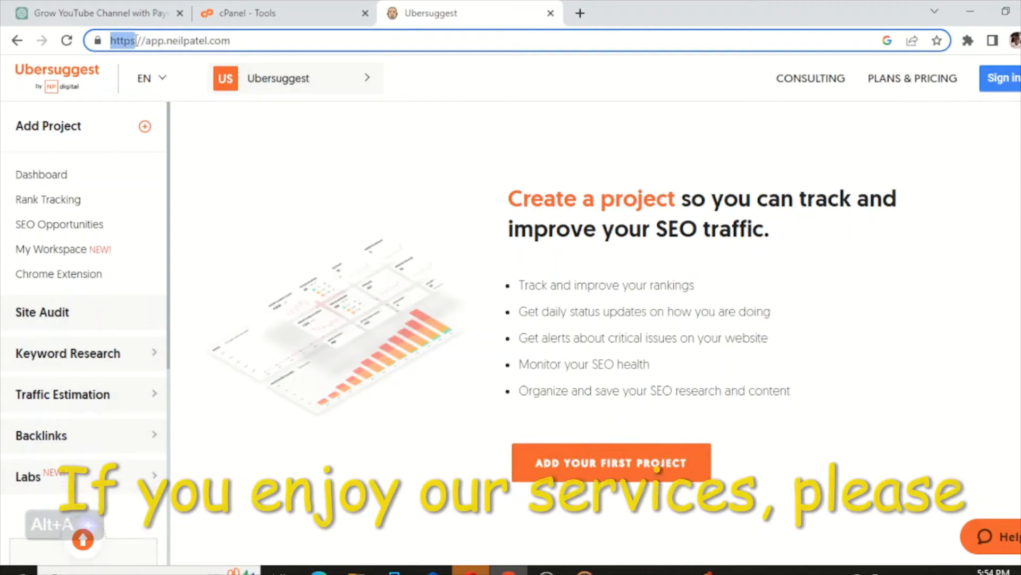
{"action": "left_click_drag", "start_coordinate": [147, 40], "coordinate": [160, 38]}
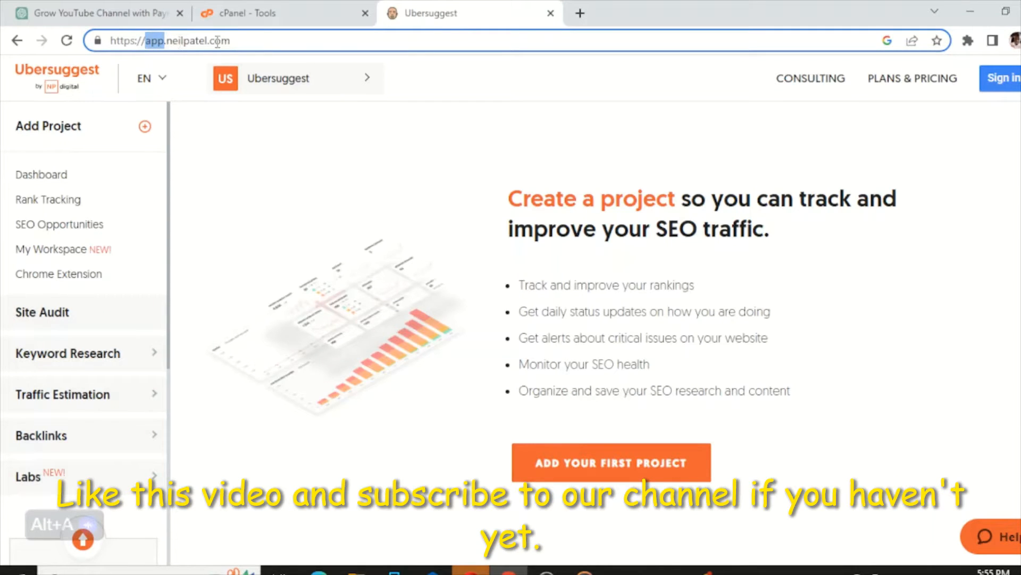
{"action": "left_click_drag", "start_coordinate": [166, 41], "coordinate": [233, 42]}
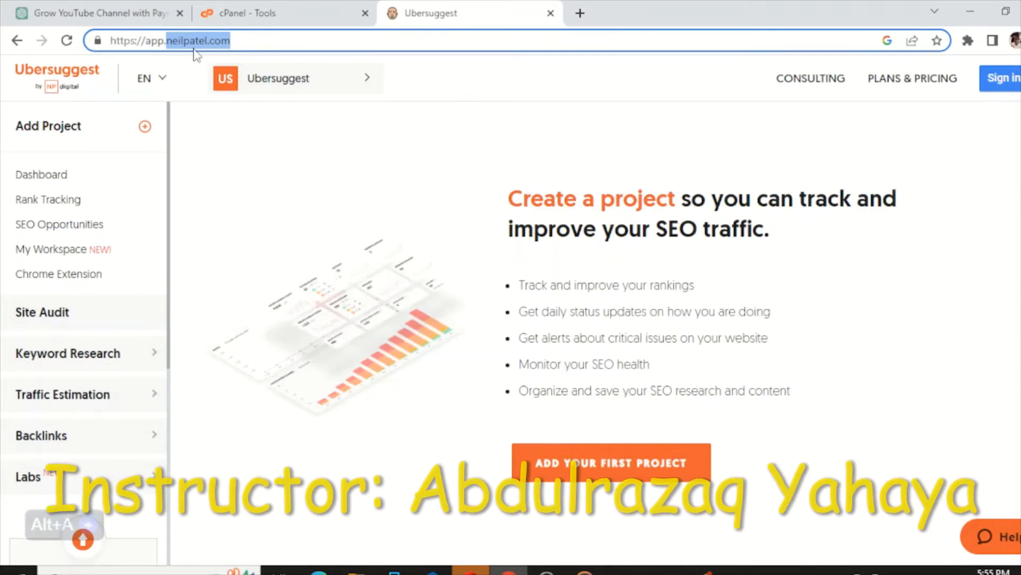
{"action": "left_click_drag", "start_coordinate": [145, 41], "coordinate": [160, 39]}
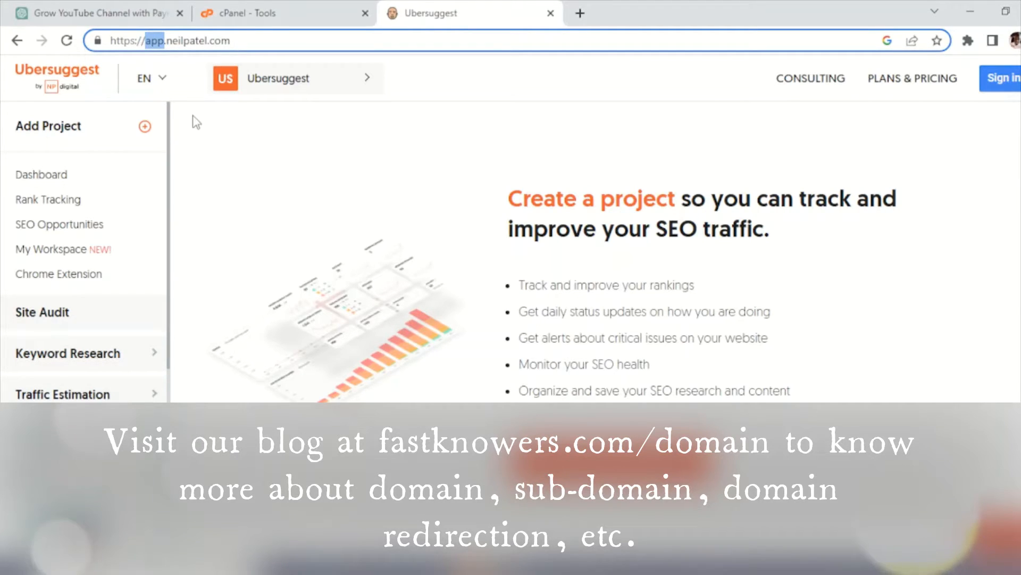
- Load fastknowers.com in a new tab and open its Domain Name Checker page
{"action": "left_click", "coordinate": [254, 12]}
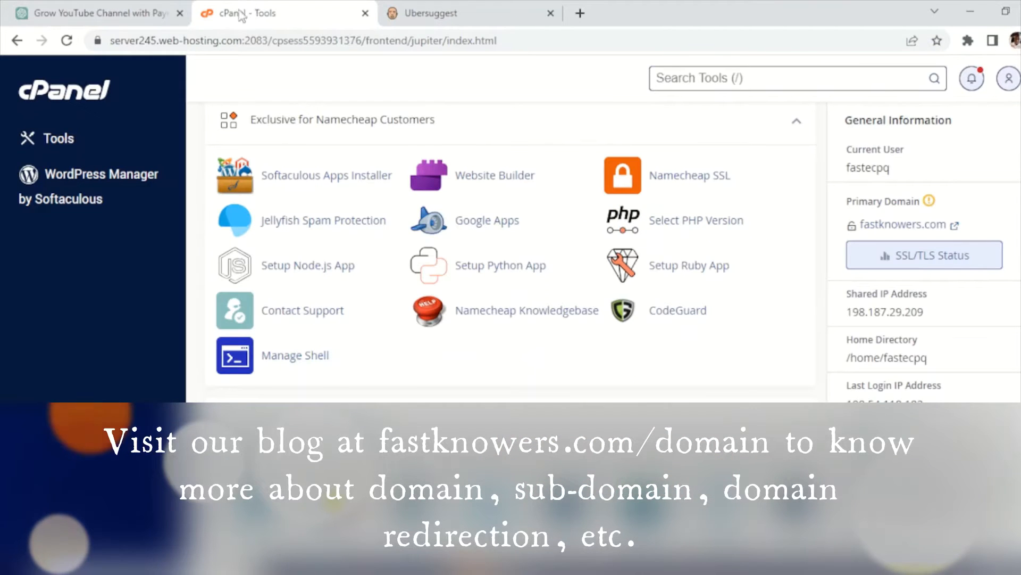
{"action": "left_click", "coordinate": [580, 12]}
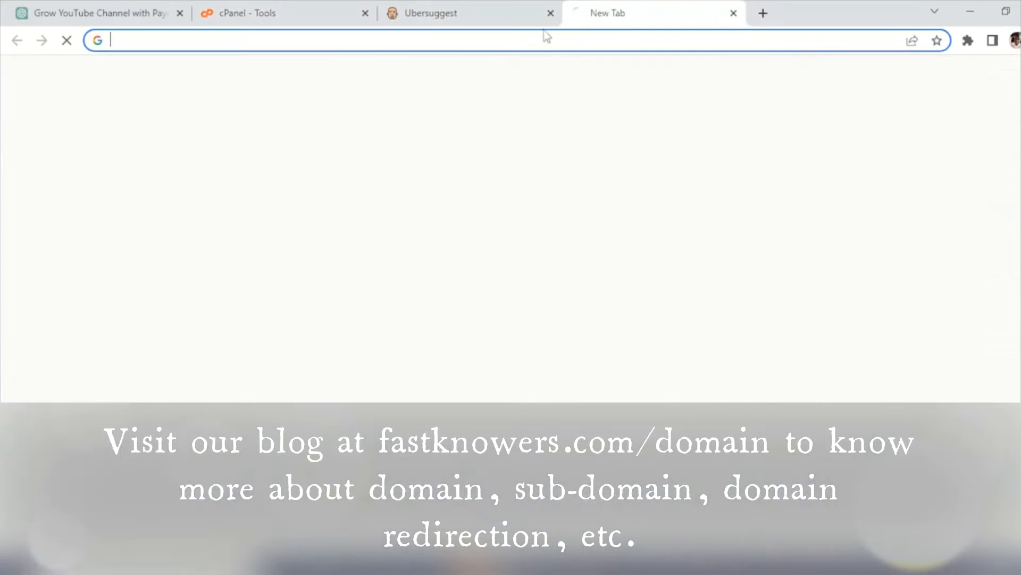
{"action": "type", "text": "fastknowers.com"}
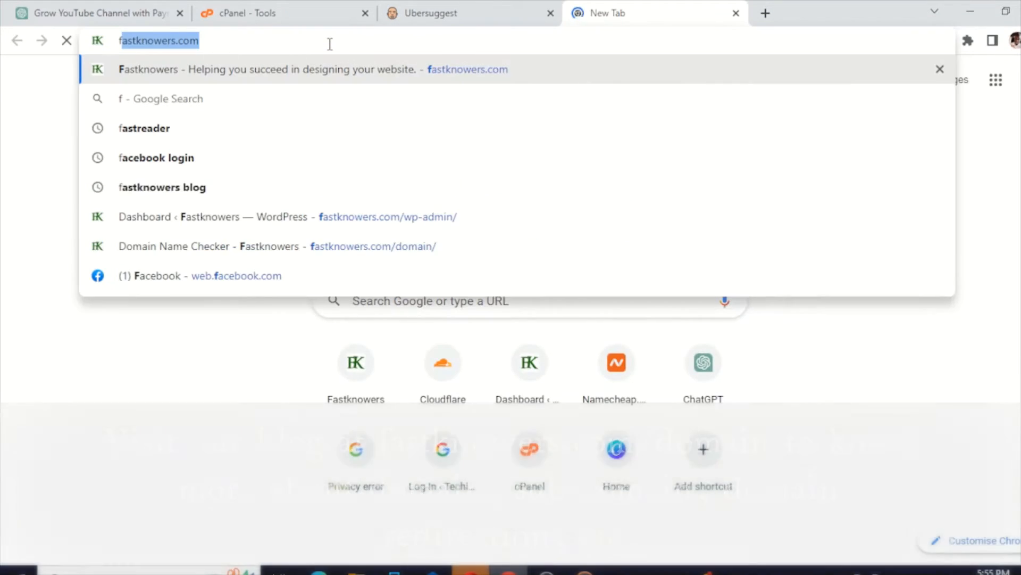
{"action": "key", "text": "Return"}
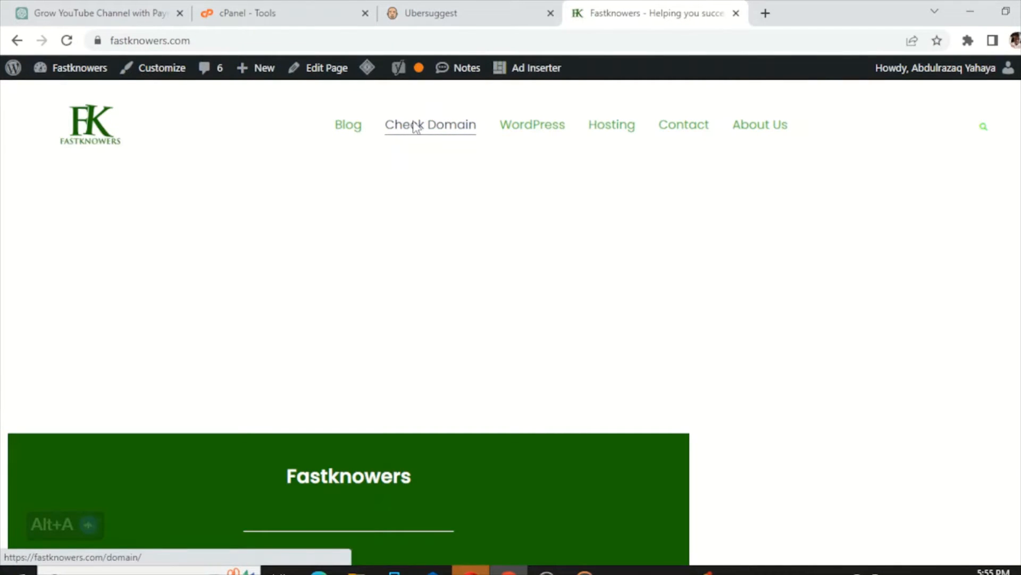
{"action": "left_click", "coordinate": [417, 127]}
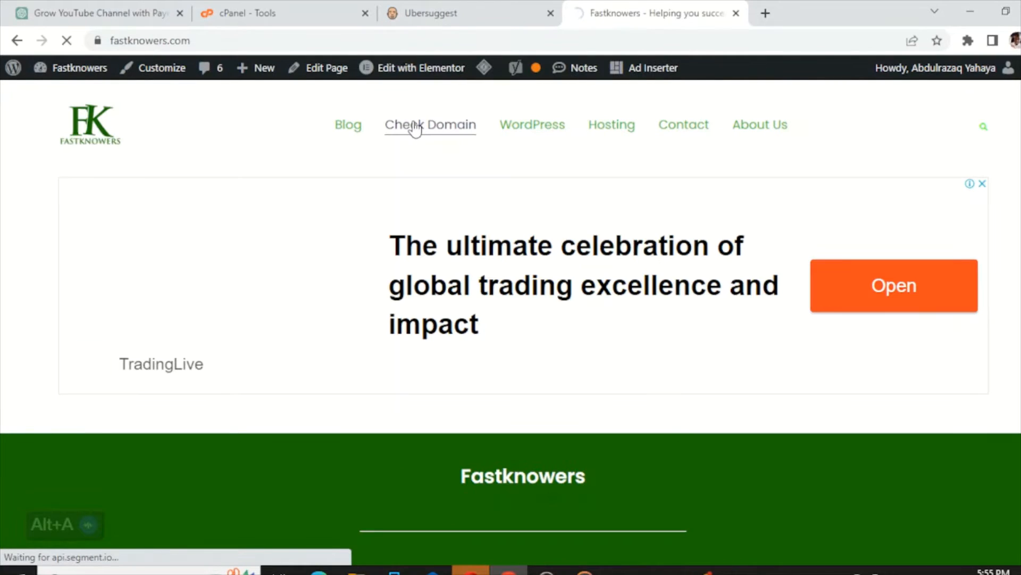
- Scroll through the domain checker page, then return to the cPanel Tools tab
{"action": "scroll", "coordinate": [305, 170], "scroll_direction": "down", "scroll_amount": 3}
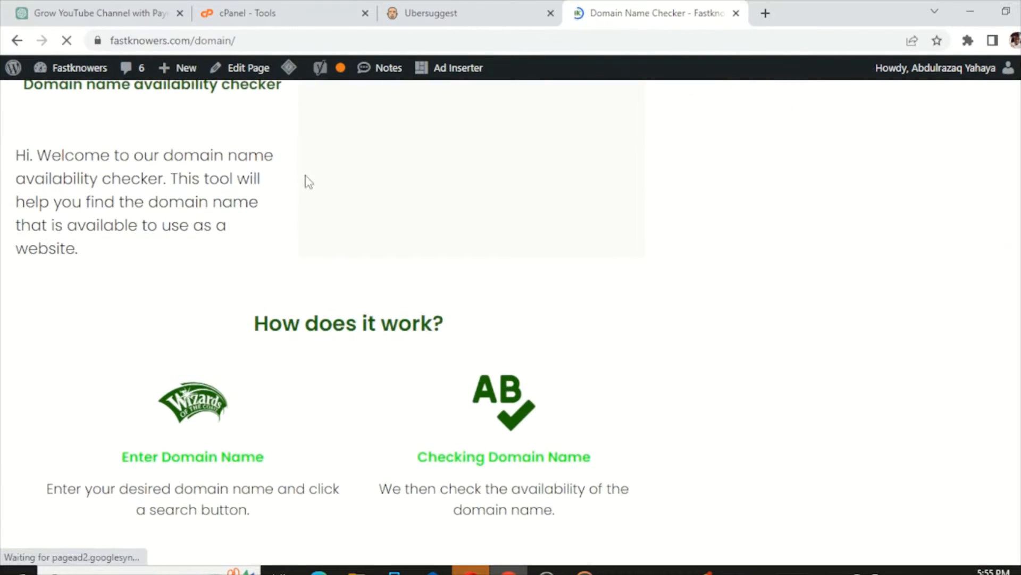
{"action": "scroll", "coordinate": [291, 220], "scroll_direction": "down", "scroll_amount": 2}
{"action": "scroll", "coordinate": [680, 262], "scroll_direction": "up", "scroll_amount": 1}
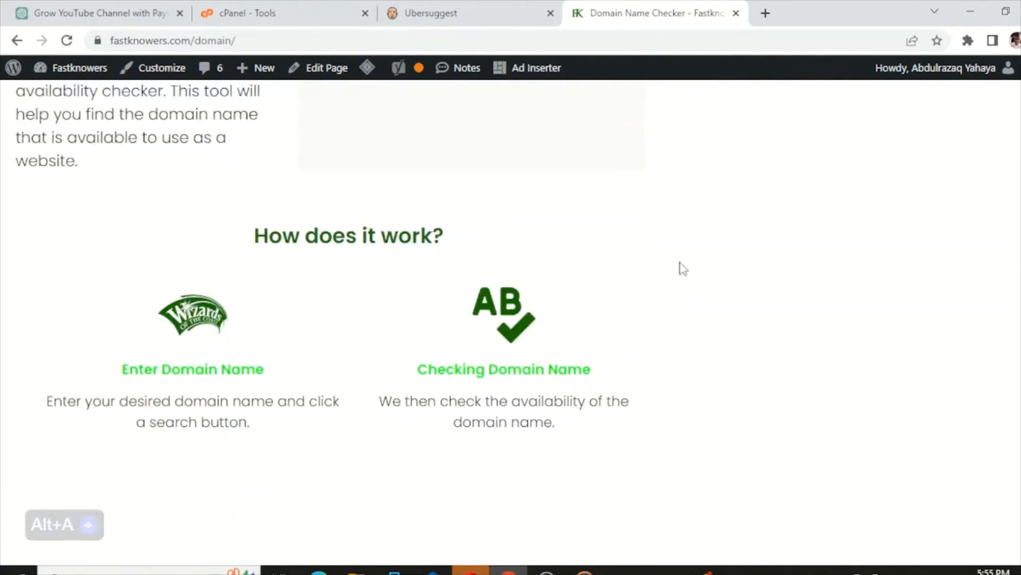
{"action": "scroll", "coordinate": [682, 266], "scroll_direction": "up", "scroll_amount": 8}
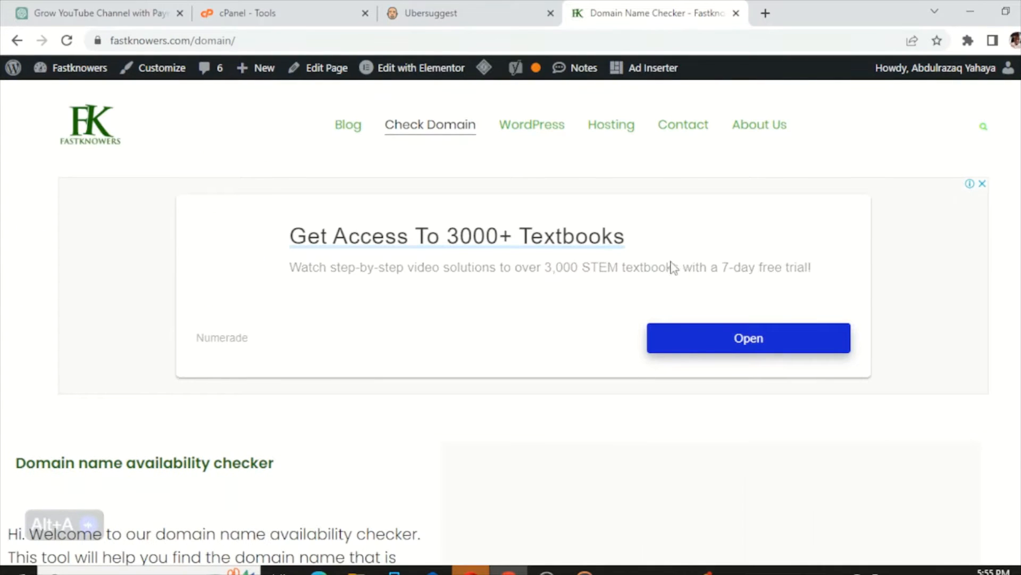
{"action": "scroll", "coordinate": [511, 263], "scroll_direction": "down", "scroll_amount": 3}
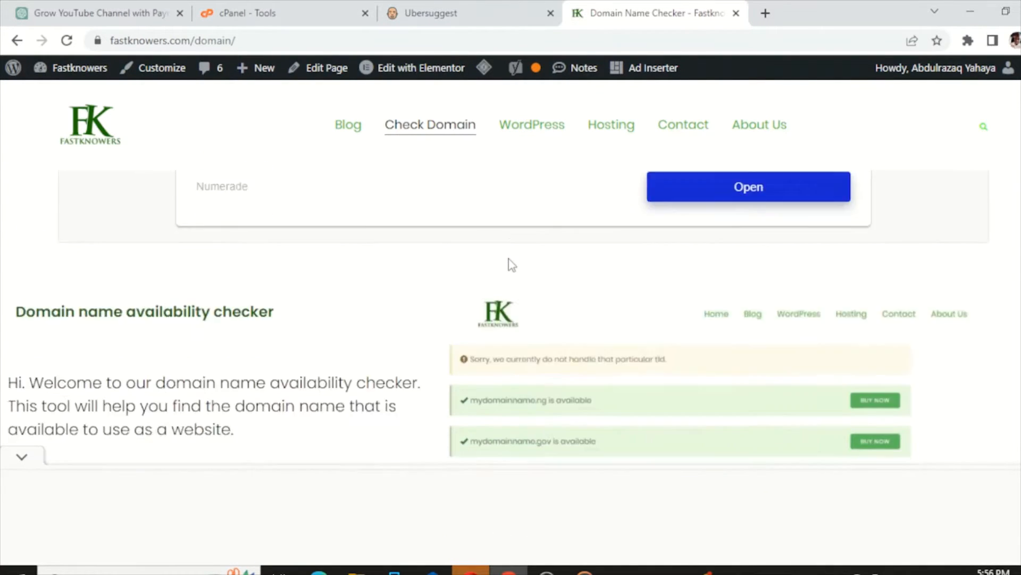
{"action": "scroll", "coordinate": [512, 264], "scroll_direction": "down", "scroll_amount": 2}
{"action": "scroll", "coordinate": [506, 274], "scroll_direction": "down", "scroll_amount": 3}
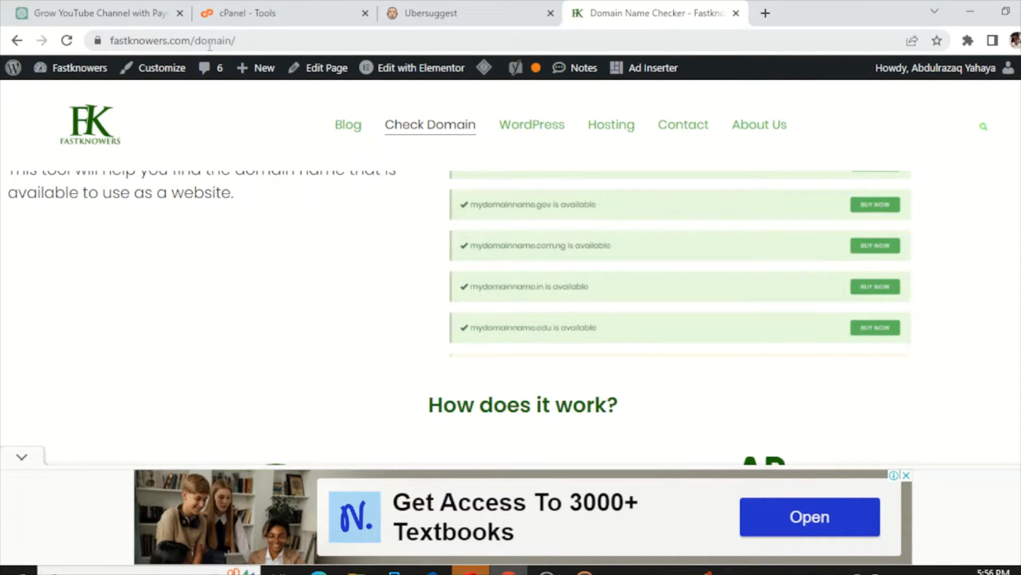
{"action": "scroll", "coordinate": [341, 213], "scroll_direction": "down", "scroll_amount": 3}
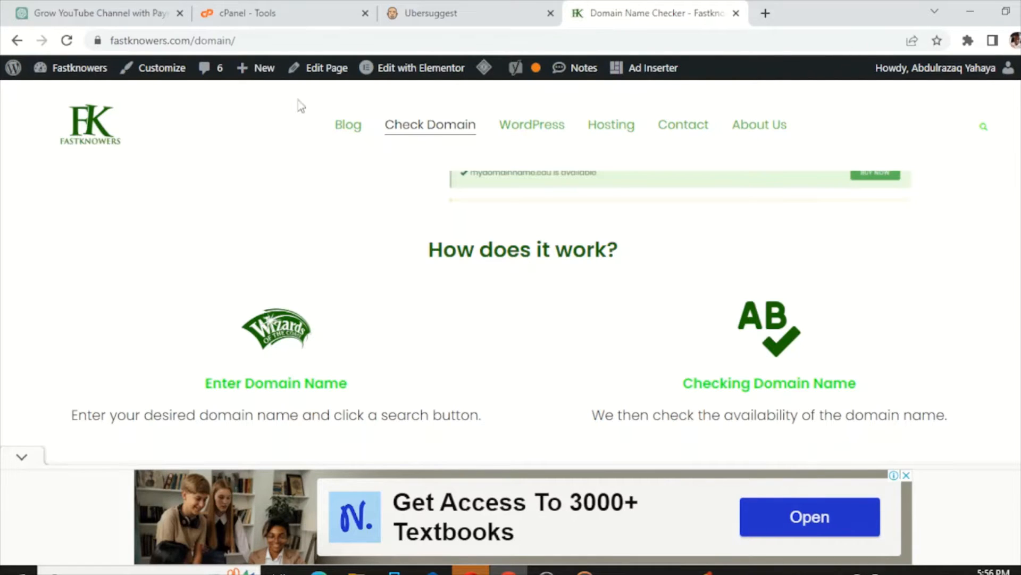
{"action": "scroll", "coordinate": [801, 275], "scroll_direction": "down", "scroll_amount": 10}
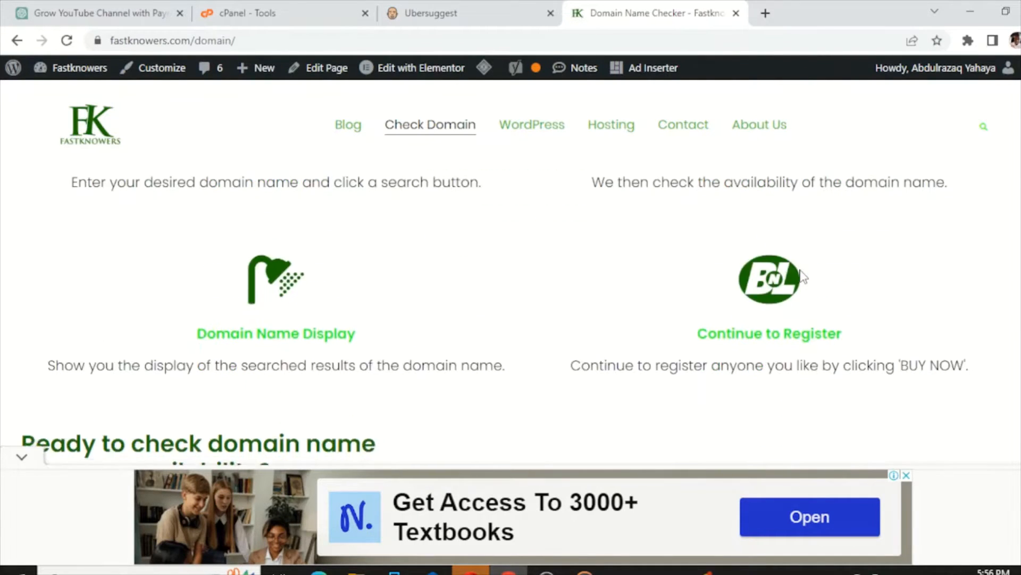
{"action": "scroll", "coordinate": [574, 277], "scroll_direction": "down", "scroll_amount": 8}
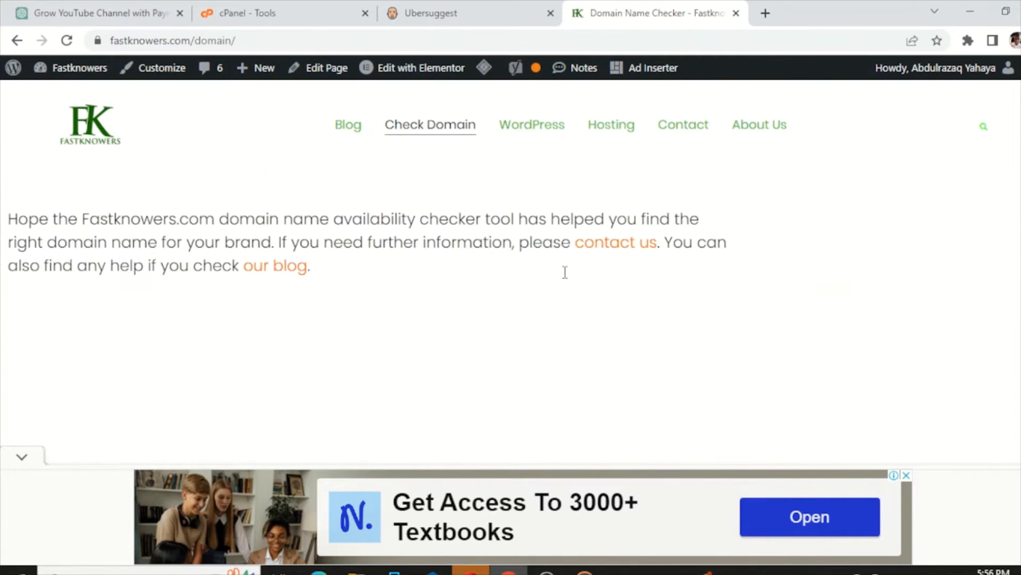
{"action": "scroll", "coordinate": [564, 278], "scroll_direction": "up", "scroll_amount": 5}
{"action": "scroll", "coordinate": [565, 277], "scroll_direction": "up", "scroll_amount": 3}
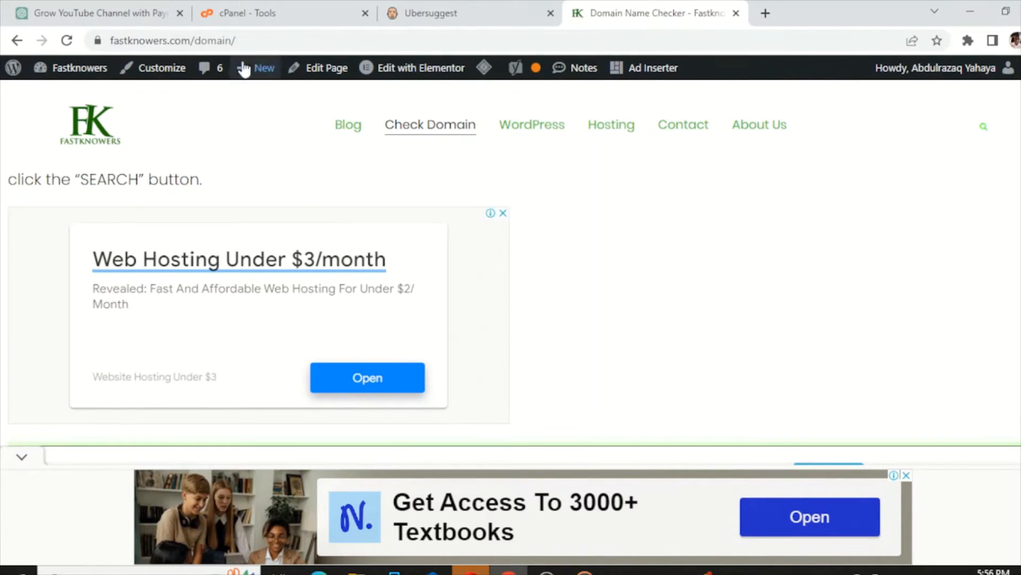
{"action": "left_click", "coordinate": [246, 20]}
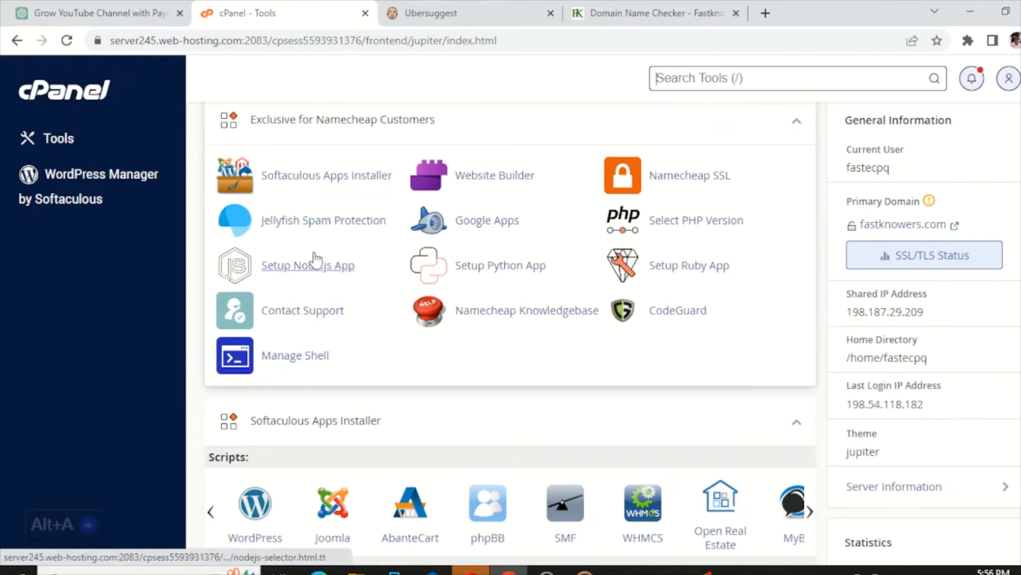
- Open the Subdomains page and choose fastknowers.com as the parent domain
{"action": "scroll", "coordinate": [319, 261], "scroll_direction": "down", "scroll_amount": 3}
{"action": "scroll", "coordinate": [319, 258], "scroll_direction": "down", "scroll_amount": 9}
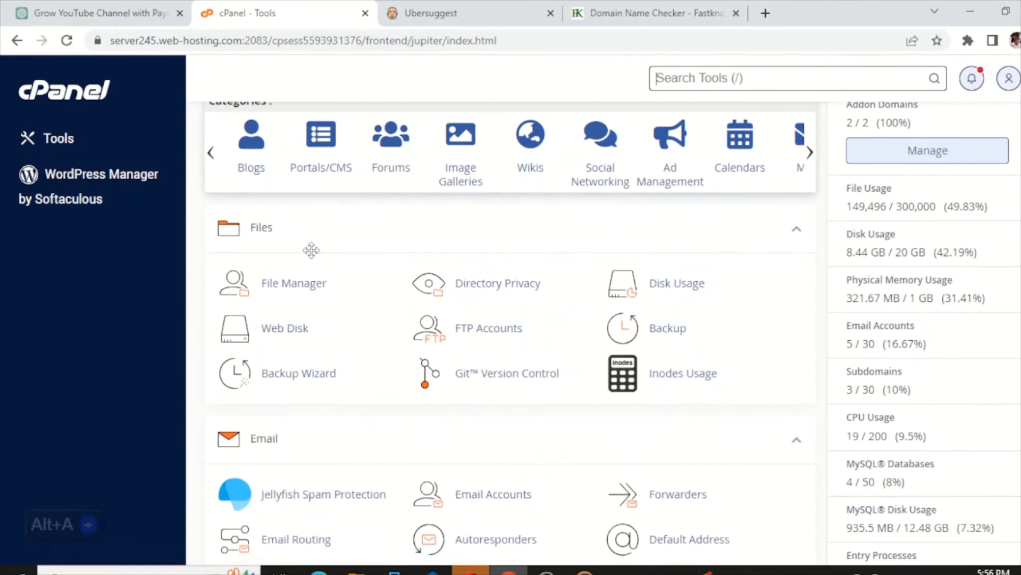
{"action": "scroll", "coordinate": [268, 249], "scroll_direction": "down", "scroll_amount": 10}
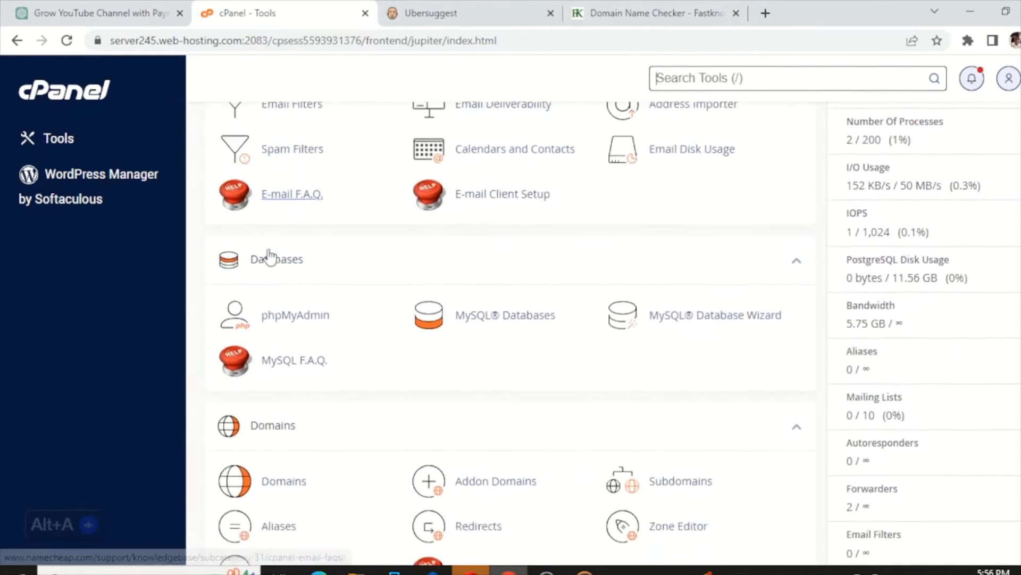
{"action": "scroll", "coordinate": [272, 259], "scroll_direction": "up", "scroll_amount": 3}
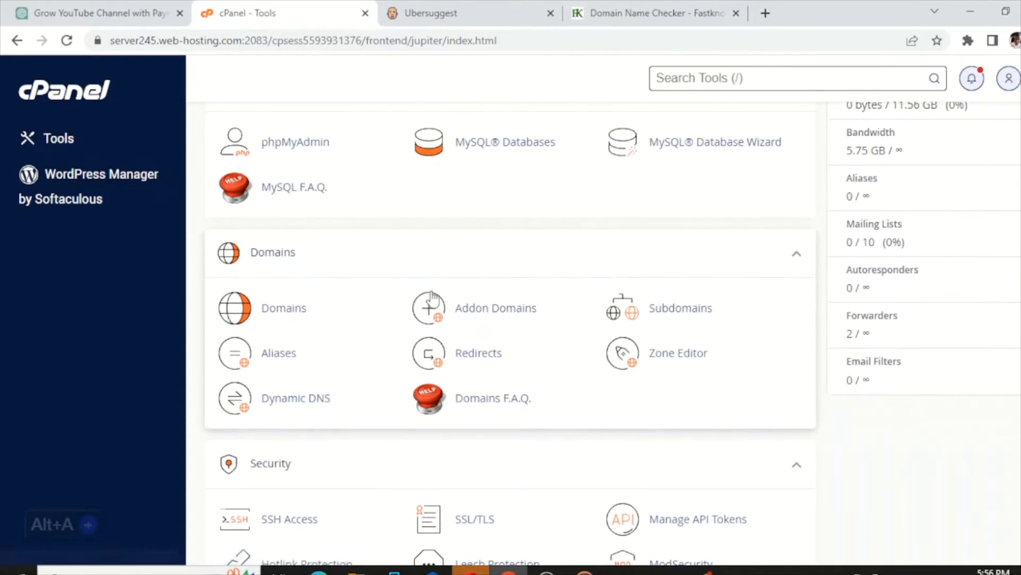
{"action": "left_click", "coordinate": [673, 309]}
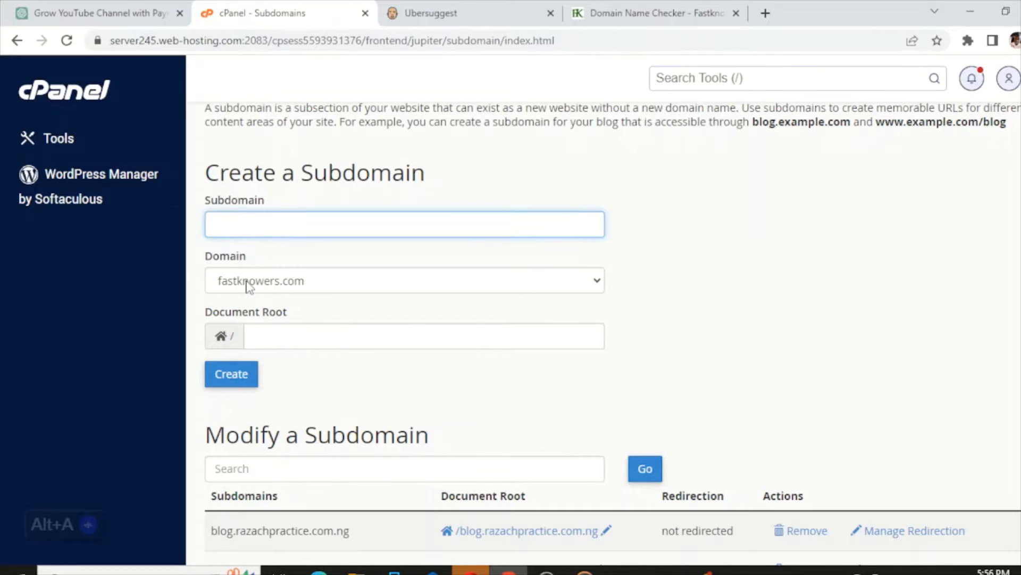
{"action": "left_click", "coordinate": [594, 282]}
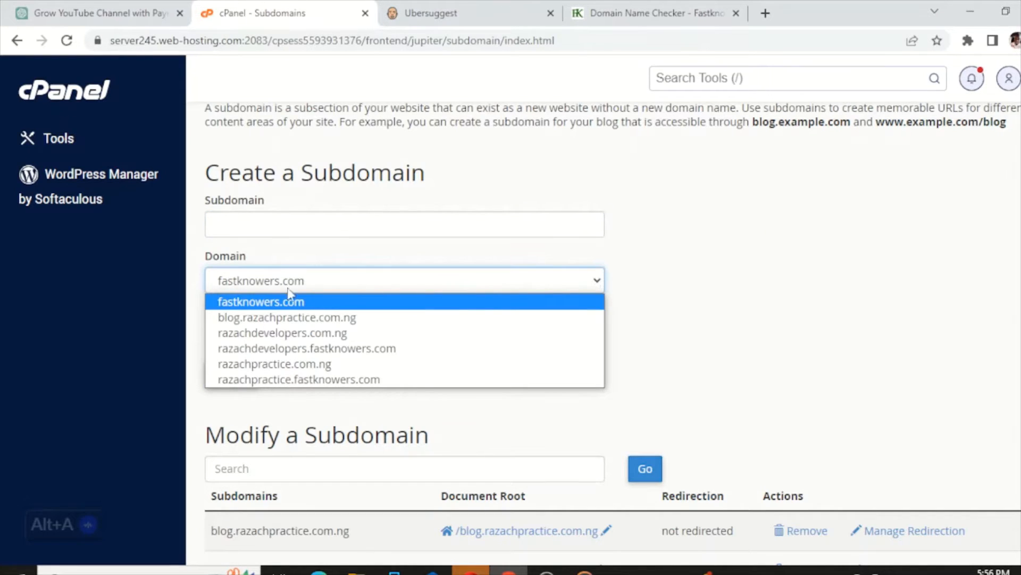
{"action": "left_click", "coordinate": [232, 318]}
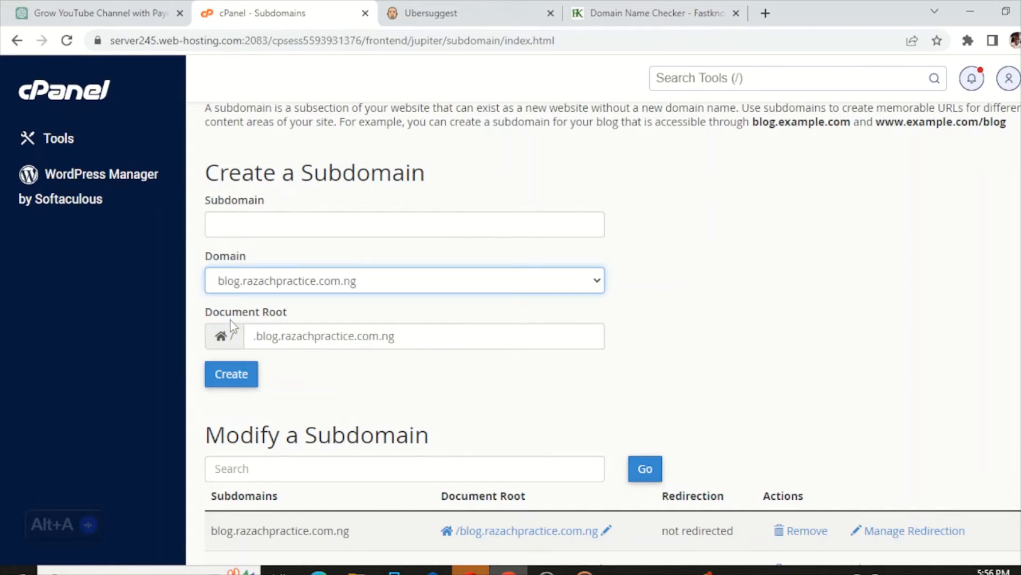
{"action": "left_click", "coordinate": [602, 282]}
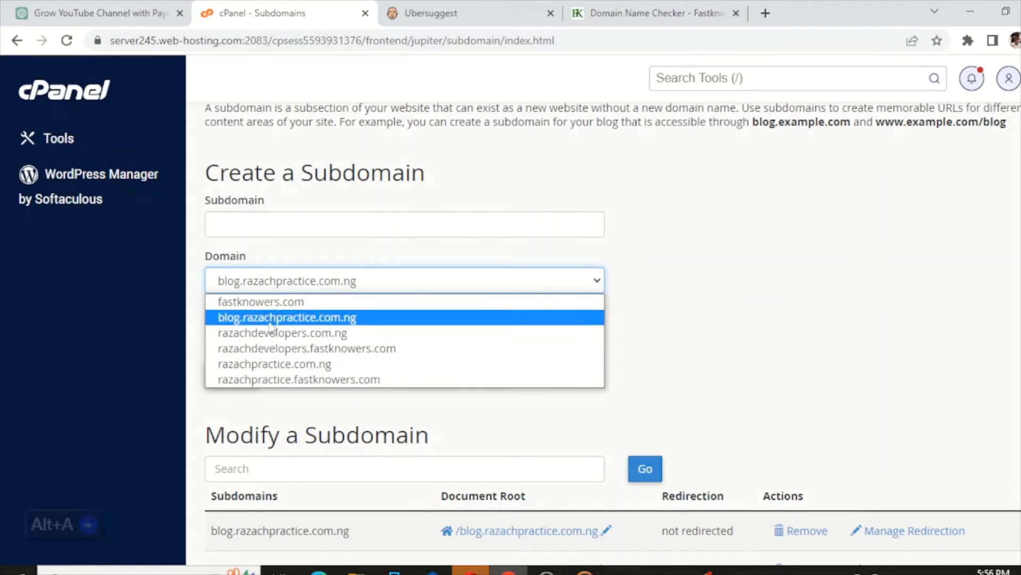
{"action": "left_click", "coordinate": [265, 305]}
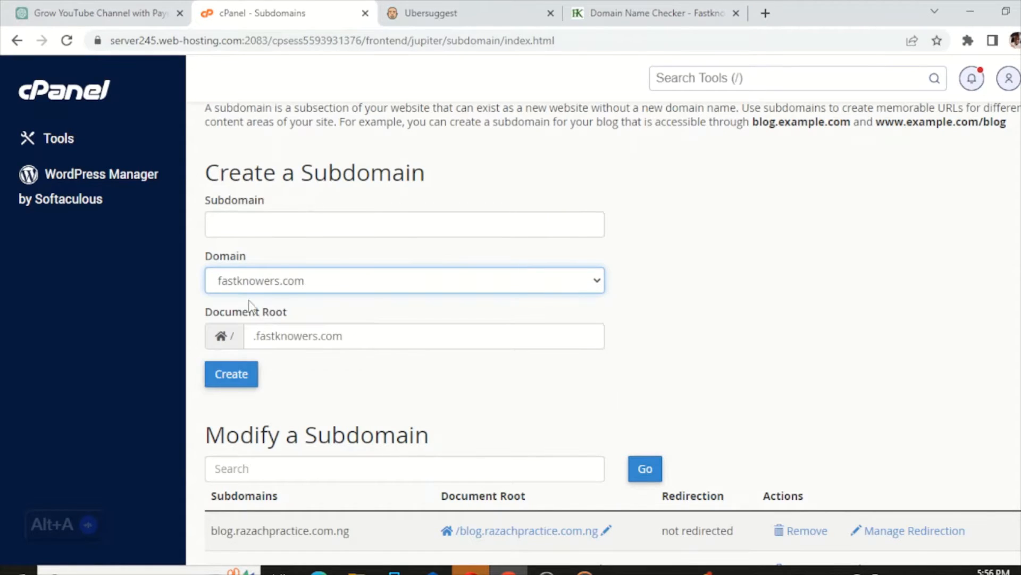
- Enter 'domain' as the new subdomain name
{"action": "left_click", "coordinate": [240, 223]}
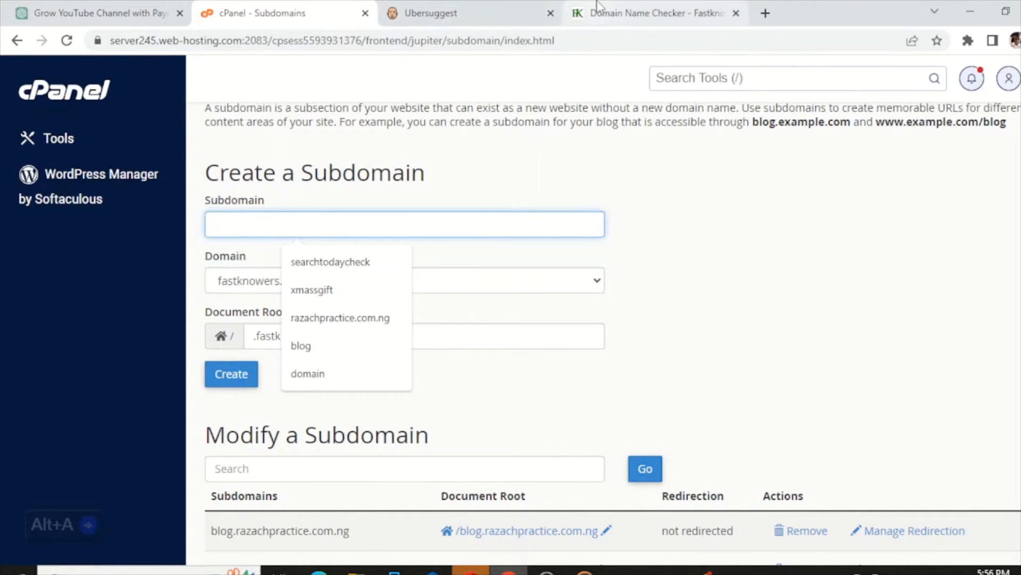
{"action": "left_click", "coordinate": [582, 17]}
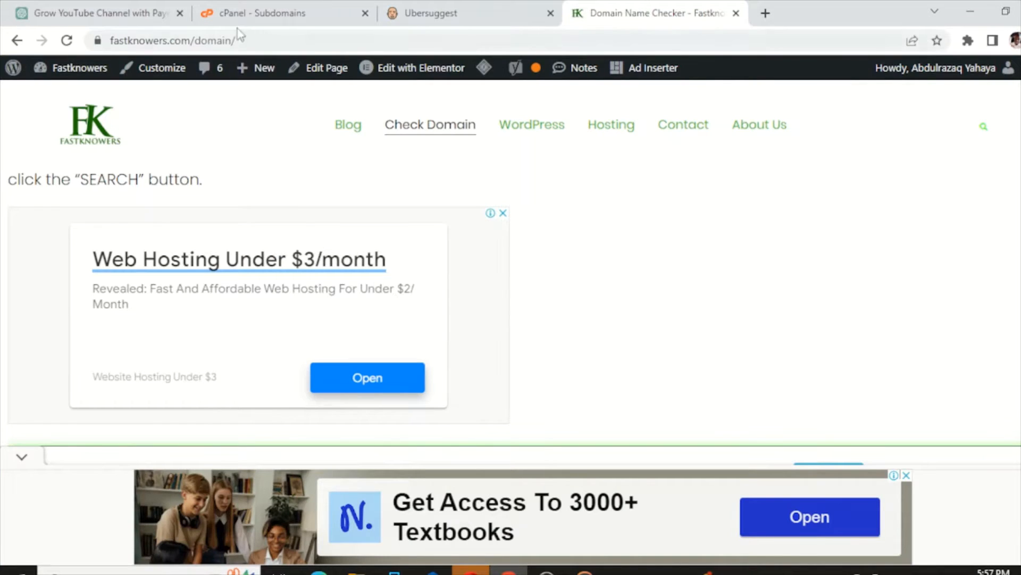
{"action": "left_click", "coordinate": [261, 13]}
{"action": "type", "text": "doma"}
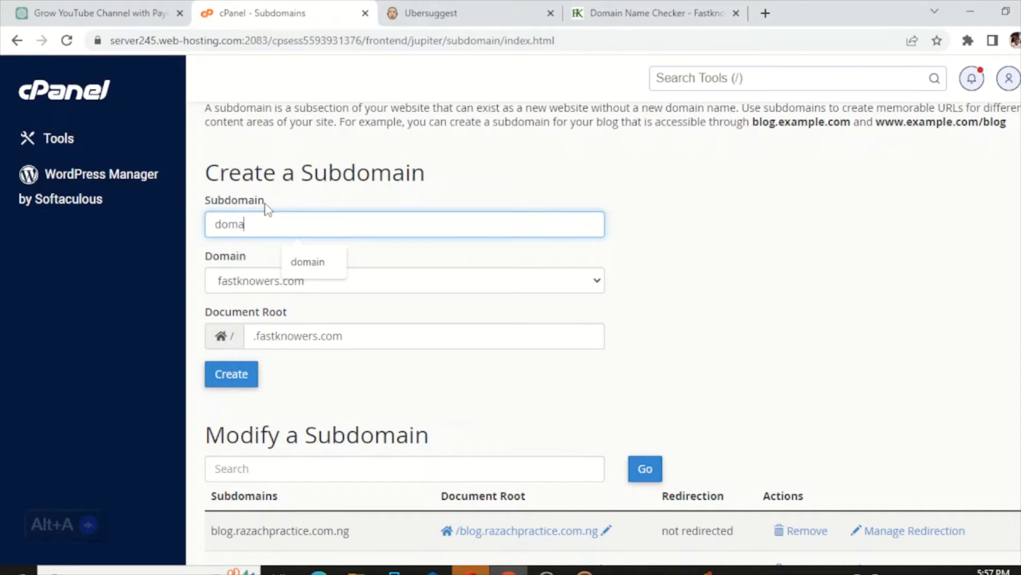
{"action": "type", "text": "in"}
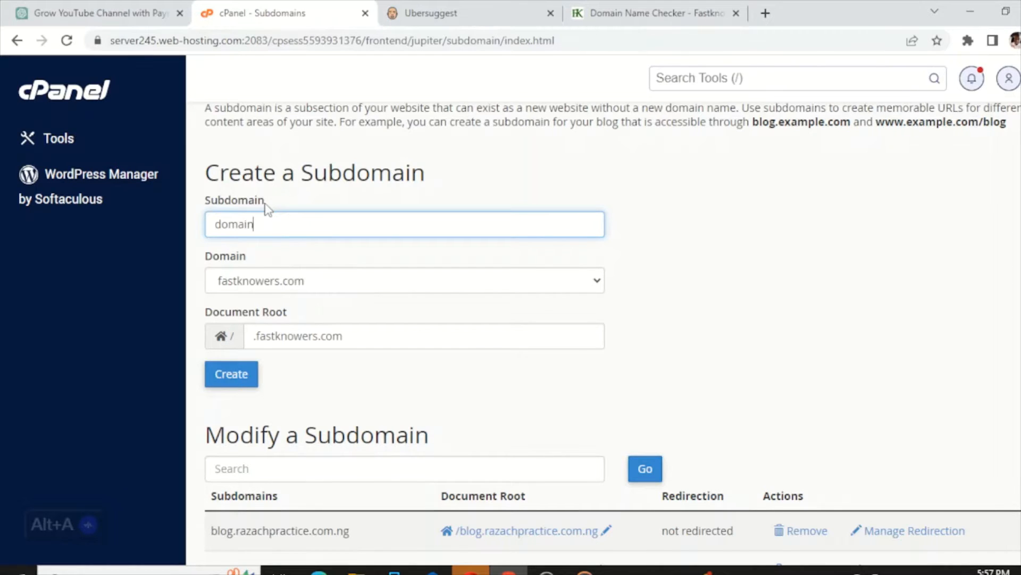
{"action": "scroll", "coordinate": [266, 207], "scroll_direction": "down", "scroll_amount": 3}
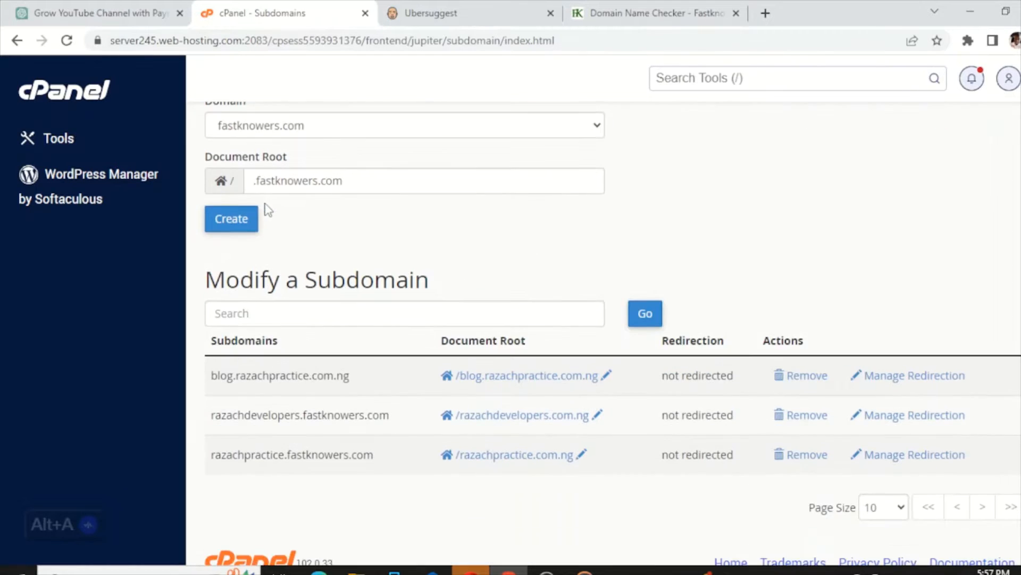
- Create domain.fastknowers.com, review its document root and 1-year free SSL notice, and return to Tools
{"action": "left_click", "coordinate": [218, 229]}
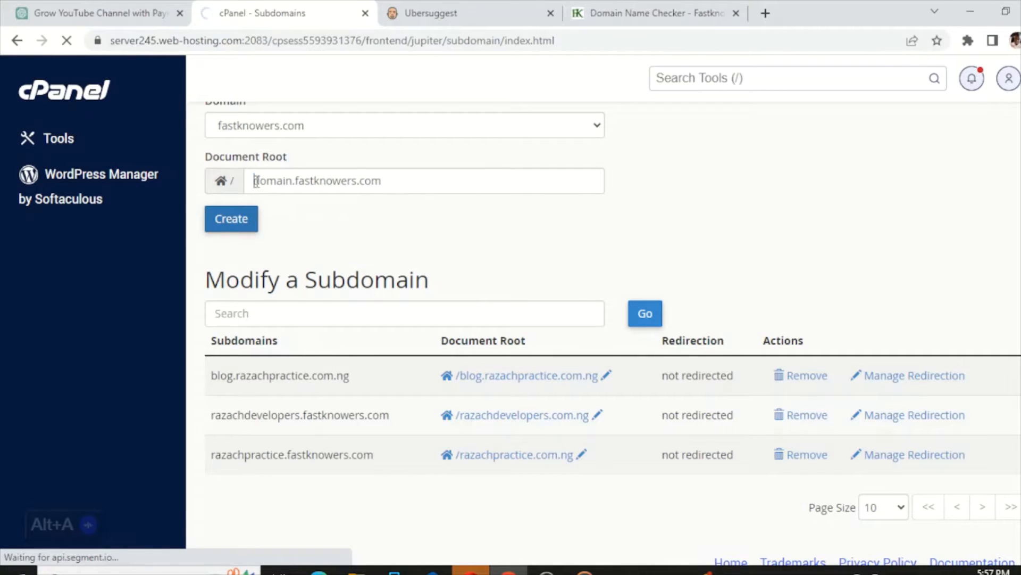
{"action": "left_click_drag", "start_coordinate": [256, 182], "coordinate": [294, 184]}
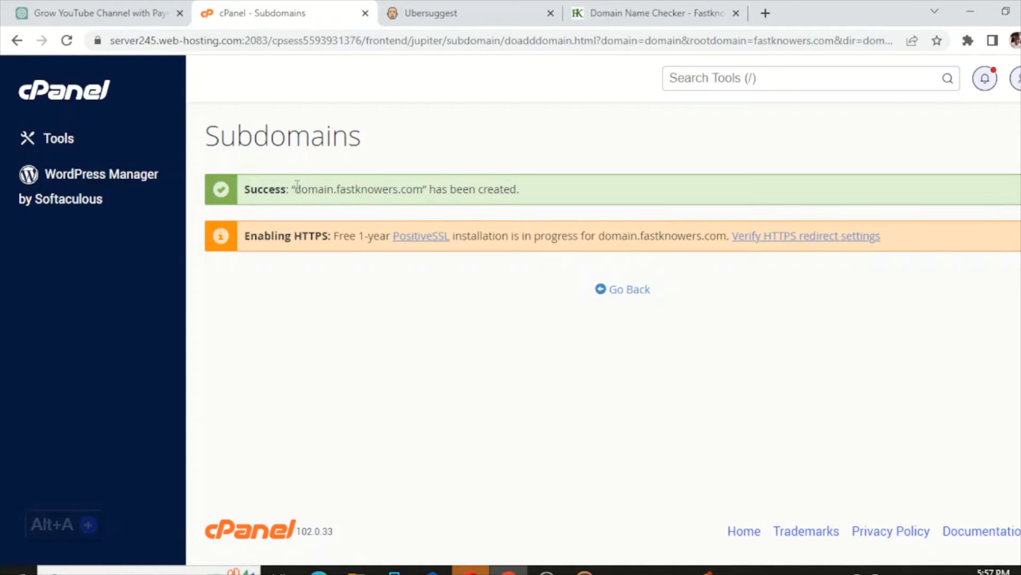
{"action": "left_click_drag", "start_coordinate": [300, 184], "coordinate": [425, 184]}
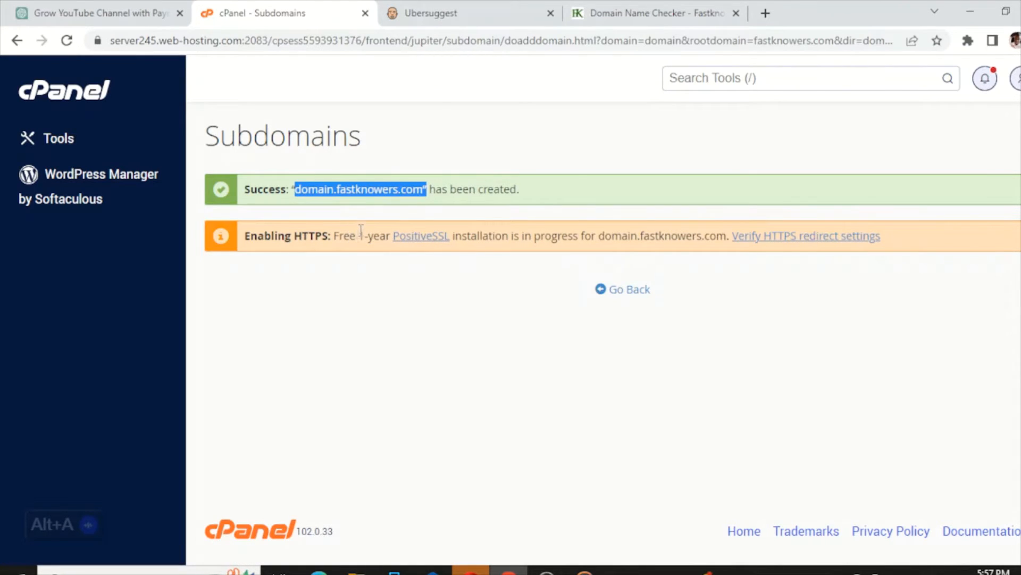
{"action": "left_click_drag", "start_coordinate": [359, 234], "coordinate": [391, 234]}
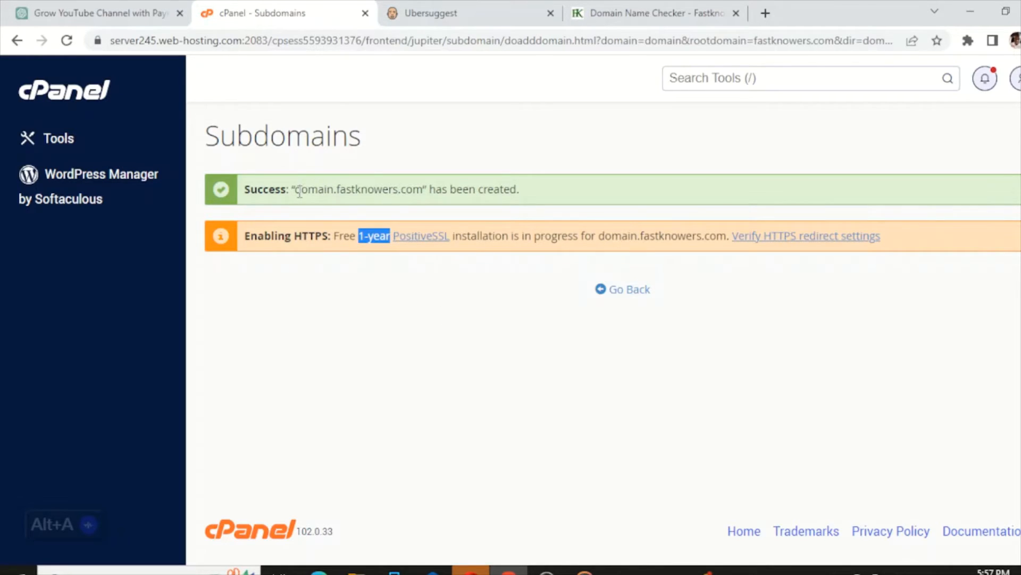
{"action": "left_click_drag", "start_coordinate": [296, 192], "coordinate": [424, 183]}
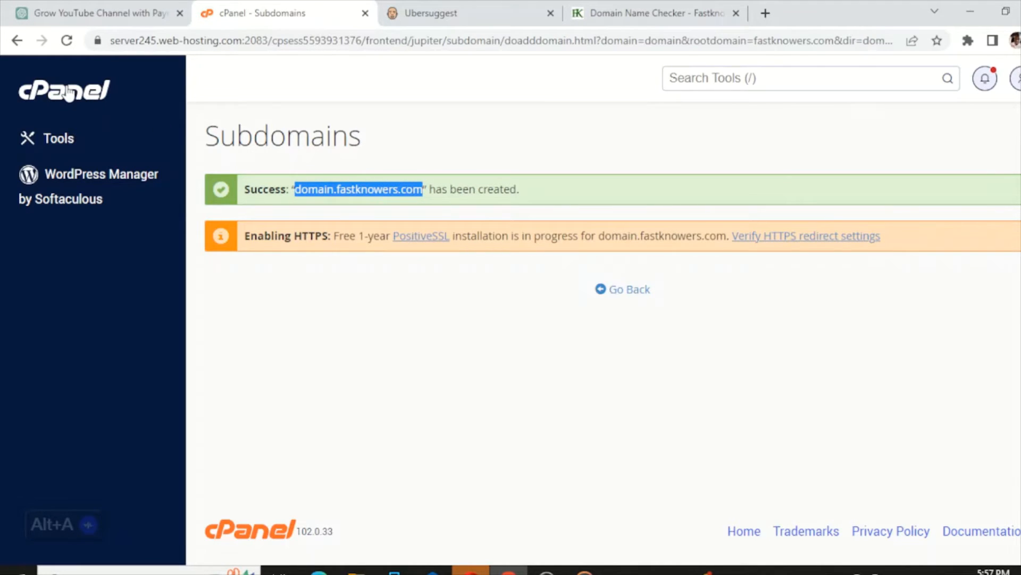
{"action": "left_click", "coordinate": [69, 112]}
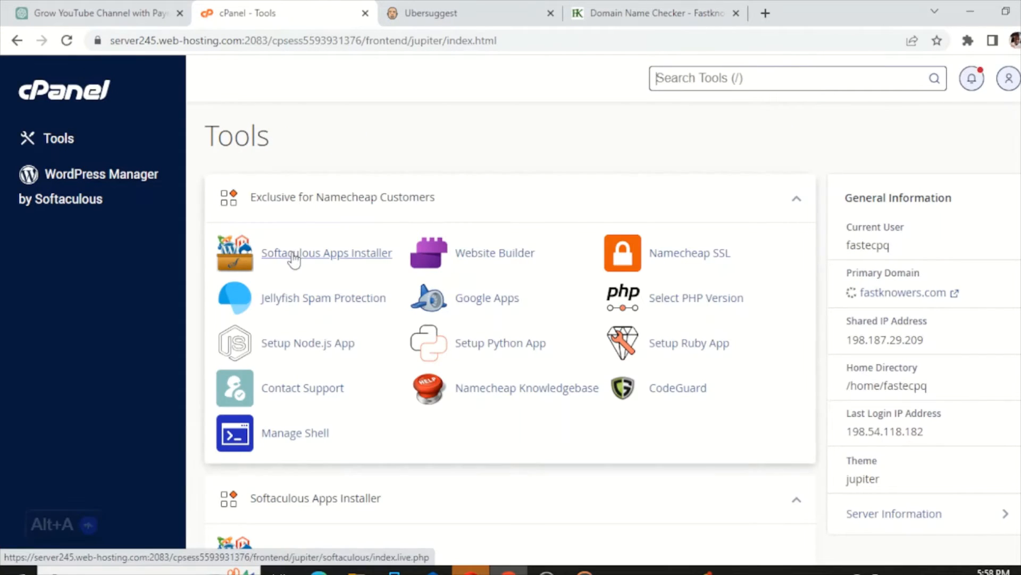
- Open Softaculous Apps Installer and bring up the WordPress installation form from Top Scripts
{"action": "left_click", "coordinate": [293, 254]}
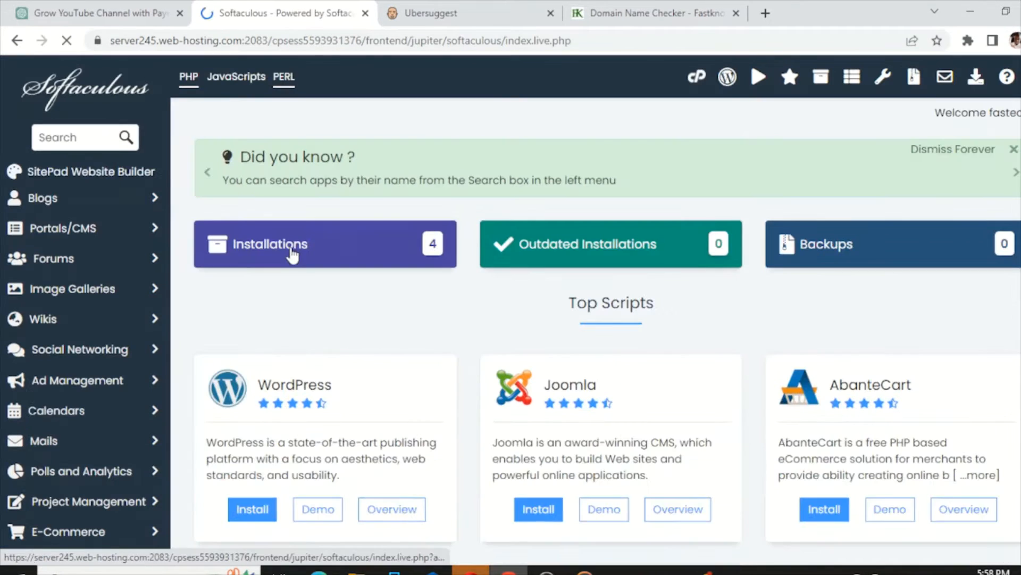
{"action": "scroll", "coordinate": [319, 240], "scroll_direction": "down", "scroll_amount": 4}
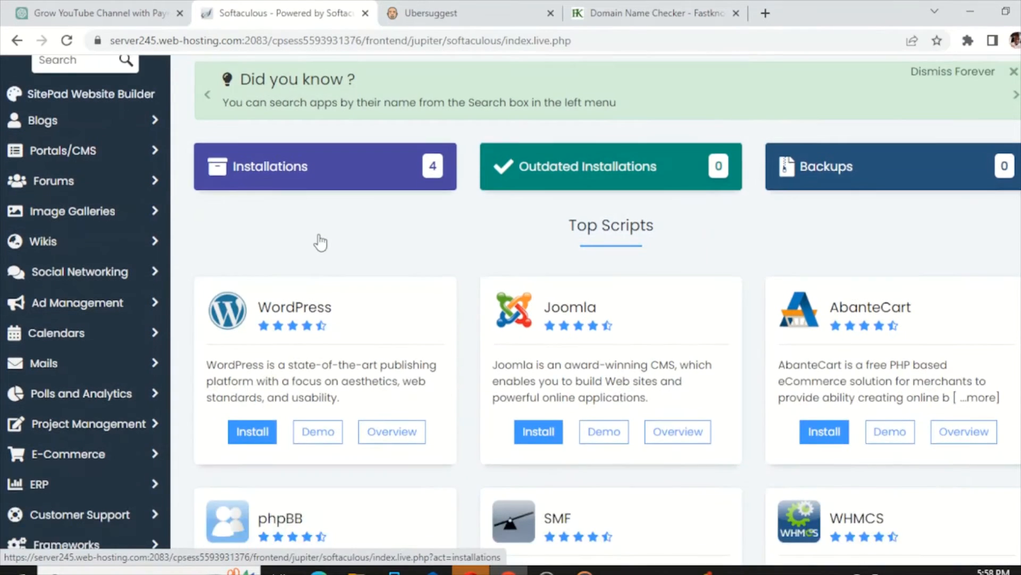
{"action": "left_click", "coordinate": [258, 277]}
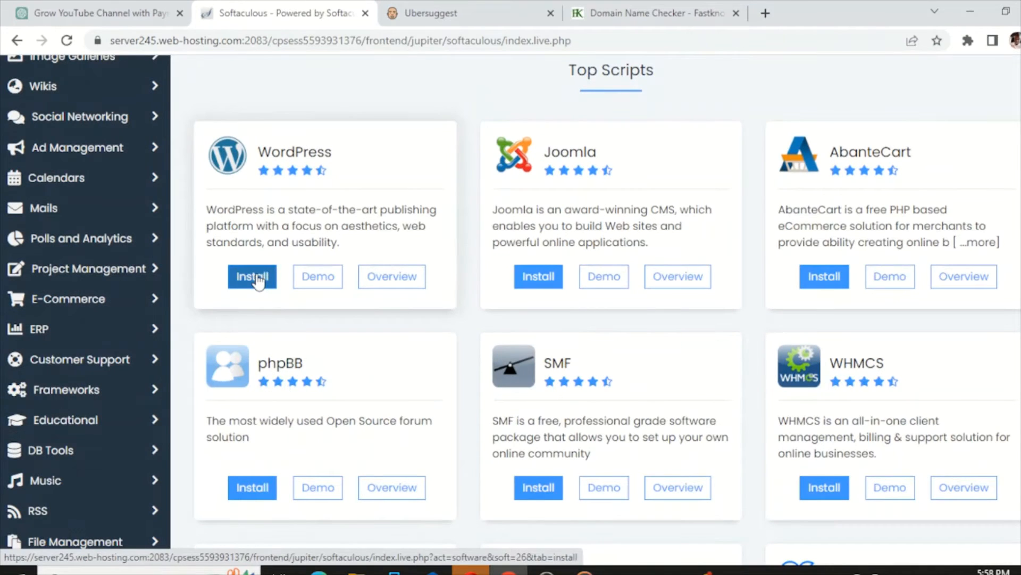
{"action": "scroll", "coordinate": [322, 209], "scroll_direction": "up", "scroll_amount": 3}
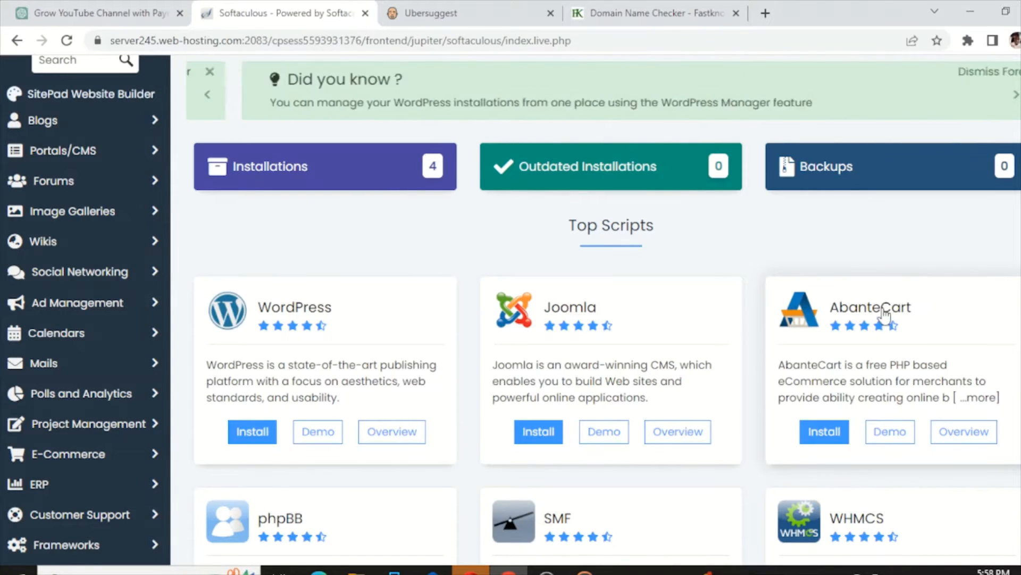
{"action": "scroll", "coordinate": [885, 315], "scroll_direction": "down", "scroll_amount": 1}
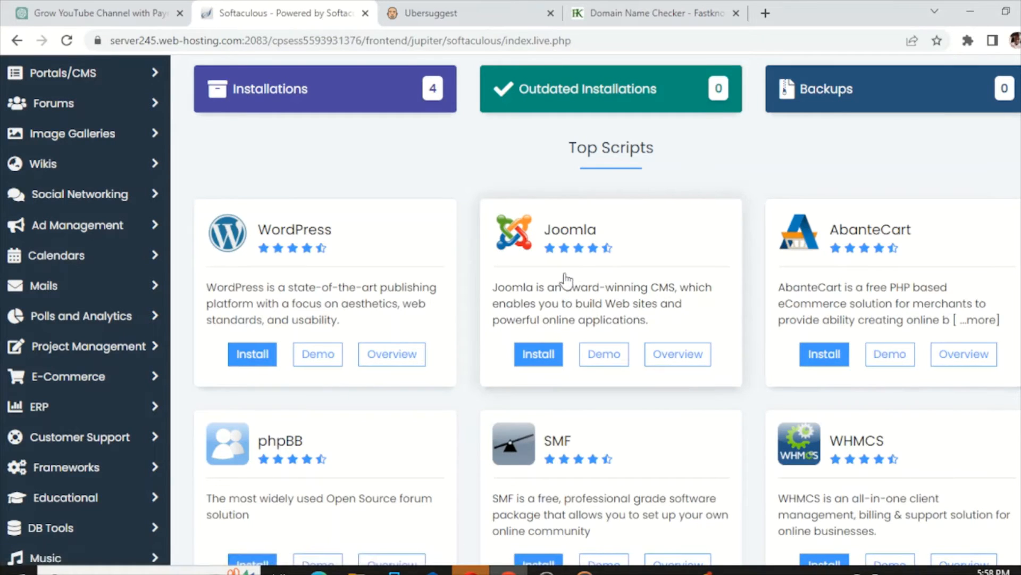
{"action": "scroll", "coordinate": [567, 280], "scroll_direction": "down", "scroll_amount": 2}
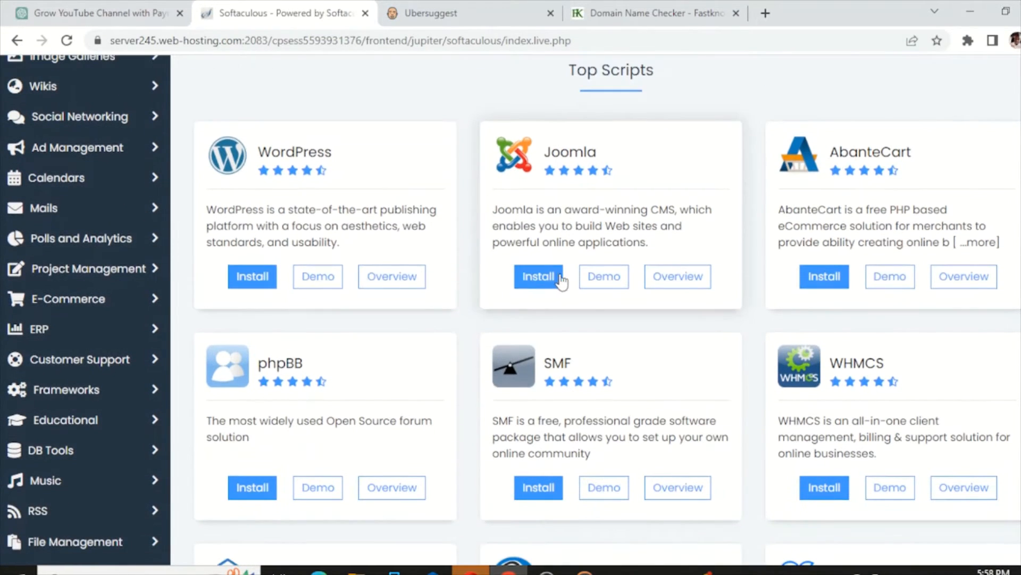
{"action": "scroll", "coordinate": [803, 313], "scroll_direction": "down", "scroll_amount": 1}
{"action": "scroll", "coordinate": [807, 317], "scroll_direction": "down", "scroll_amount": 2}
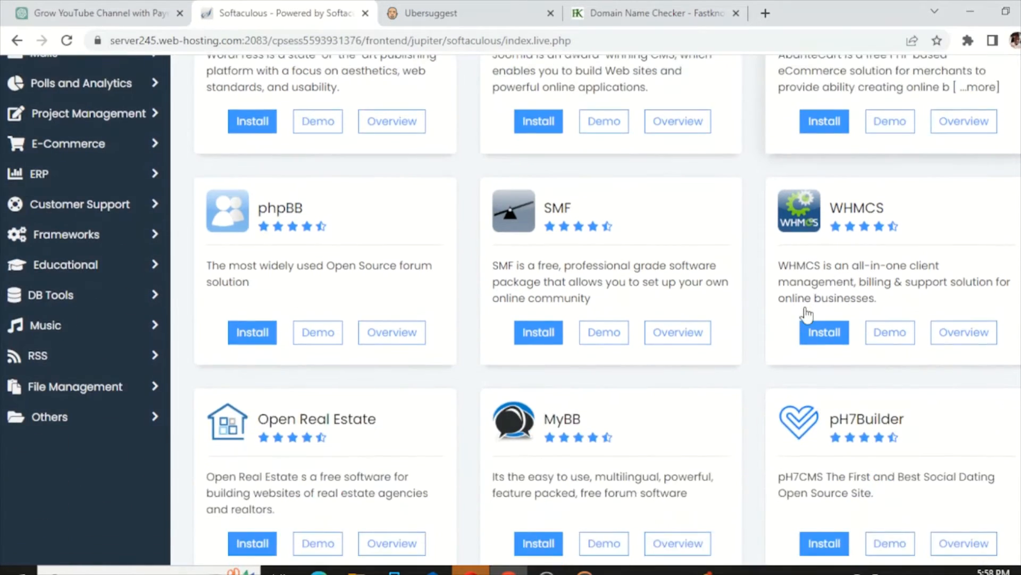
{"action": "scroll", "coordinate": [554, 342], "scroll_direction": "down", "scroll_amount": 3}
{"action": "scroll", "coordinate": [612, 311], "scroll_direction": "up", "scroll_amount": 5}
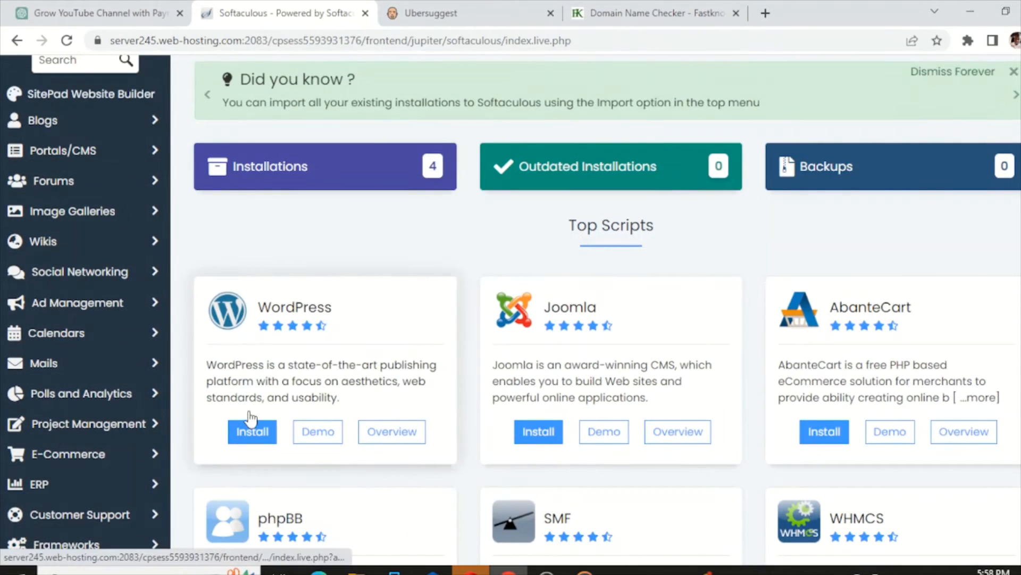
{"action": "scroll", "coordinate": [265, 374], "scroll_direction": "down", "scroll_amount": 1}
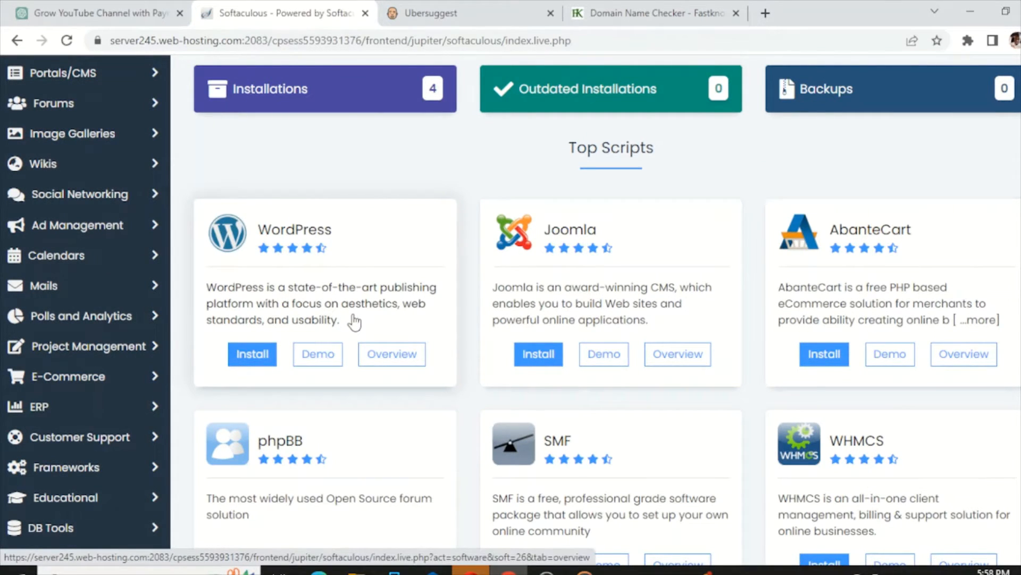
{"action": "left_click", "coordinate": [254, 356]}
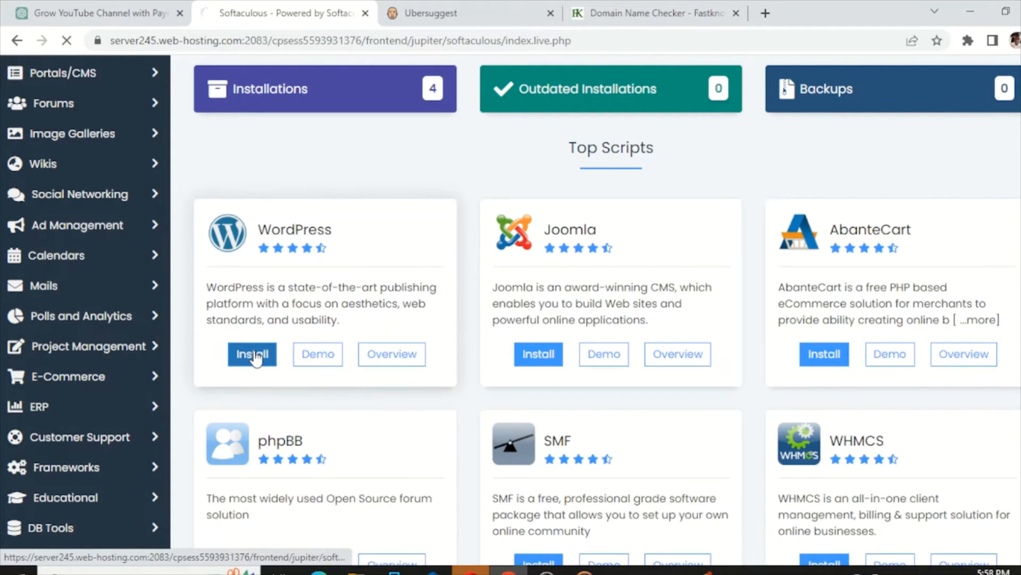
- Choose domain.fastknowers.com as the install domain, clear the 'wp' directory, and keep version 6.2.2
{"action": "scroll", "coordinate": [257, 320], "scroll_direction": "down", "scroll_amount": 3}
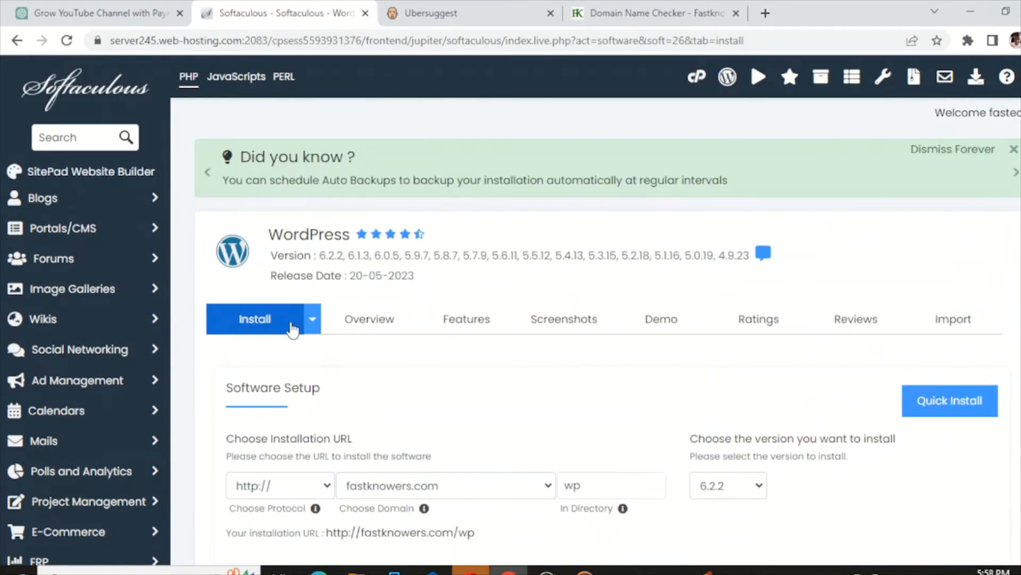
{"action": "scroll", "coordinate": [410, 308], "scroll_direction": "down", "scroll_amount": 3}
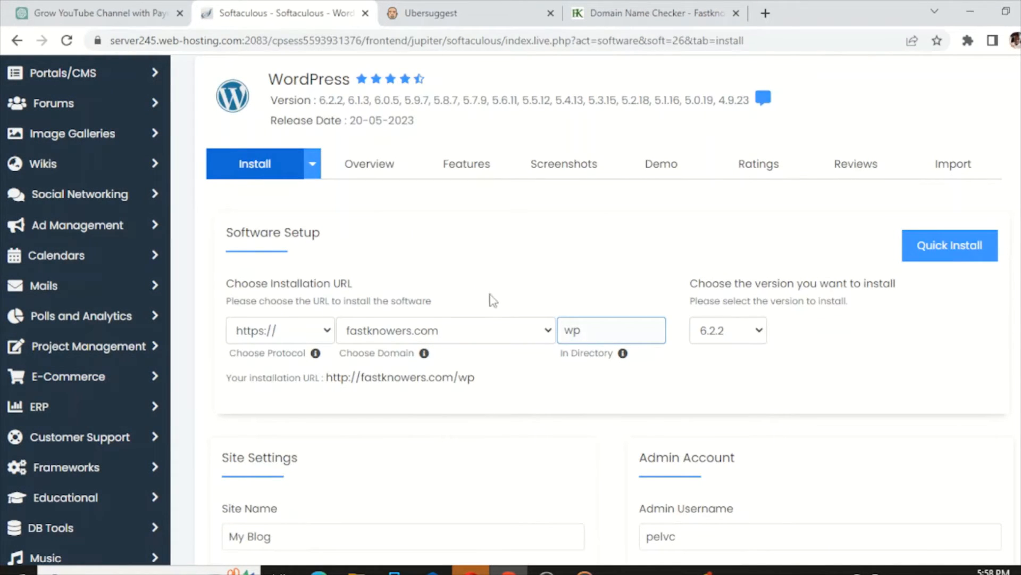
{"action": "left_click", "coordinate": [549, 333]}
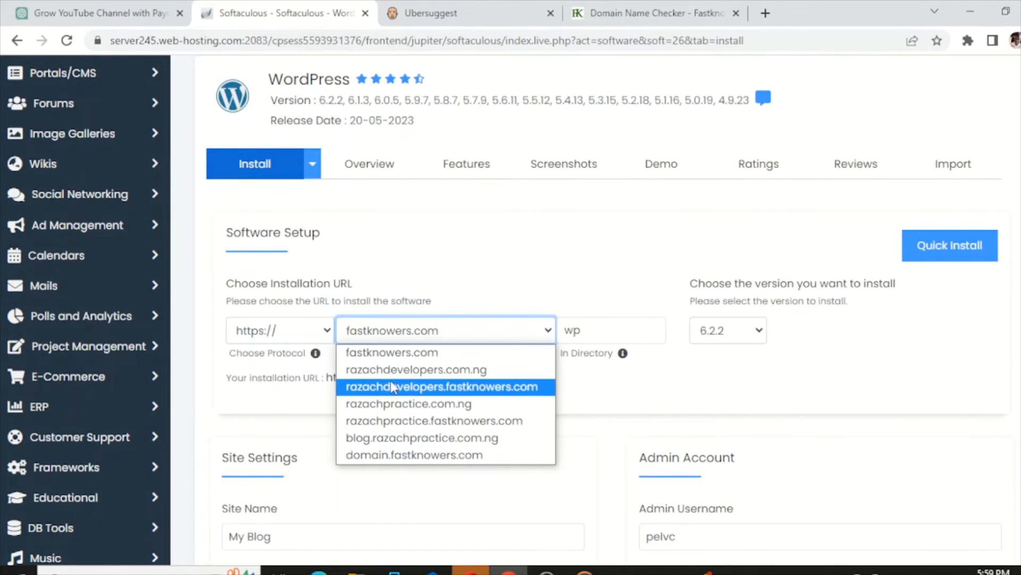
{"action": "left_click", "coordinate": [391, 457]}
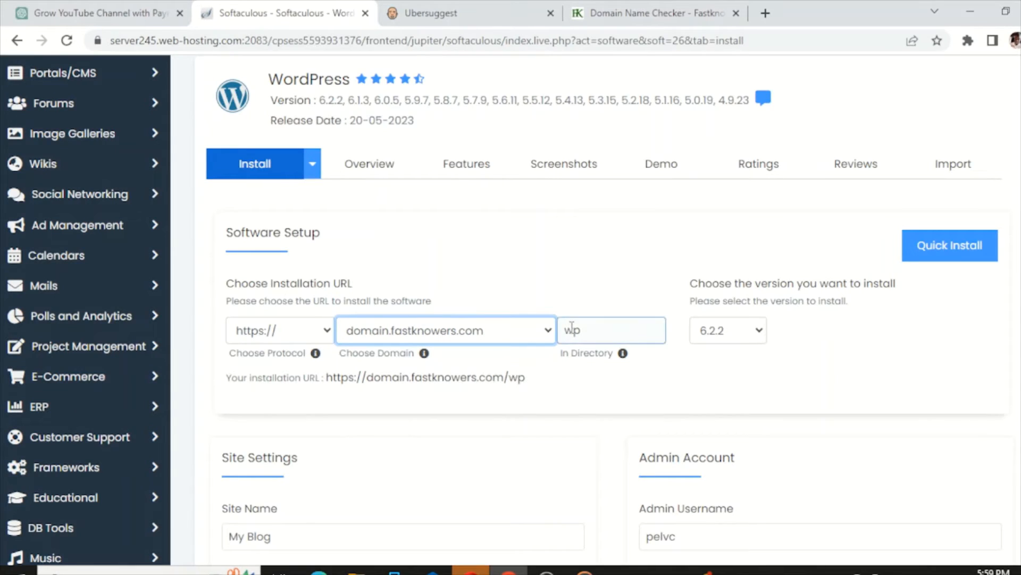
{"action": "double_click", "coordinate": [572, 330]}
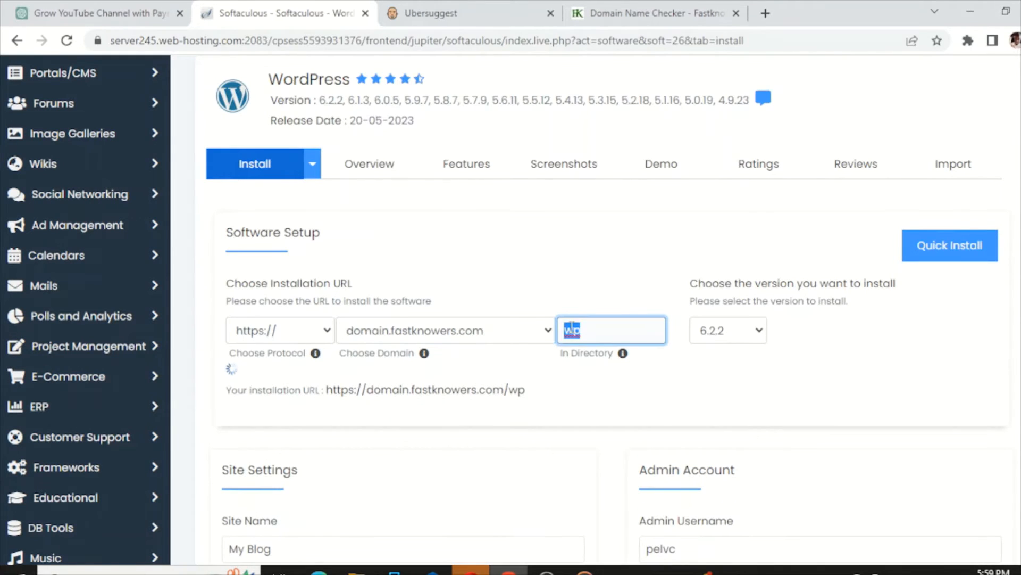
{"action": "key", "text": "BackSpace"}
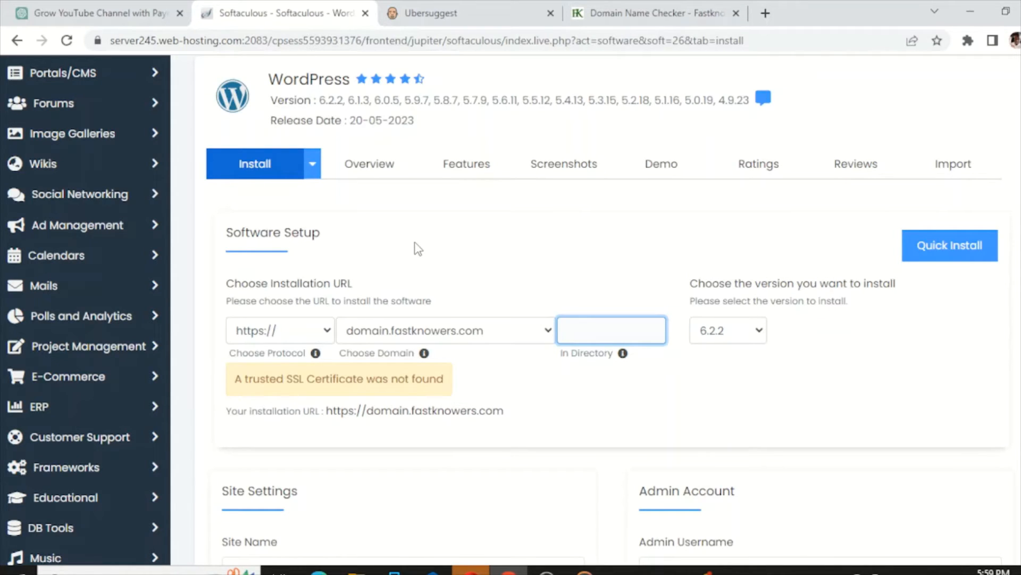
{"action": "scroll", "coordinate": [419, 249], "scroll_direction": "down", "scroll_amount": 2}
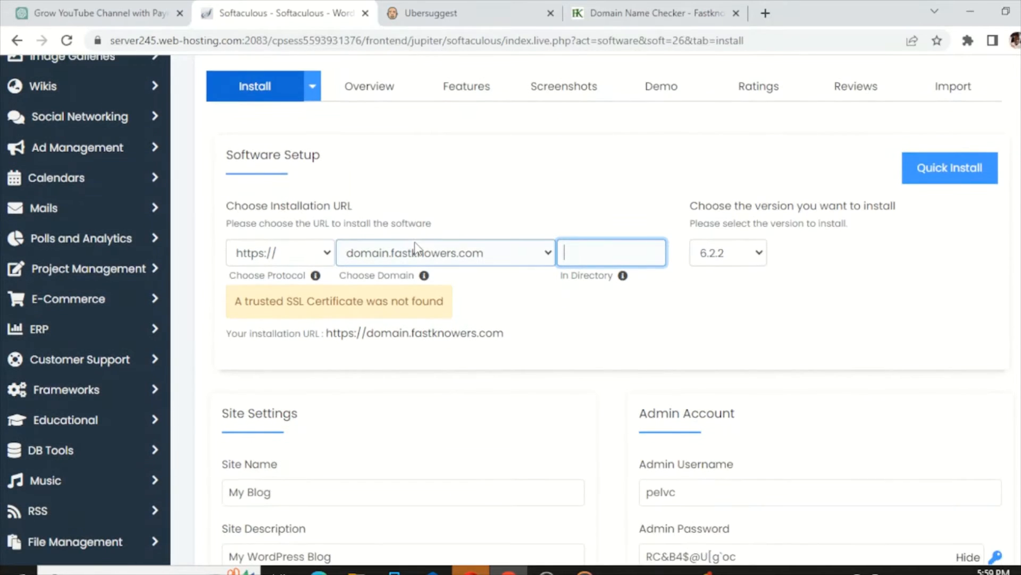
{"action": "left_click", "coordinate": [759, 256]}
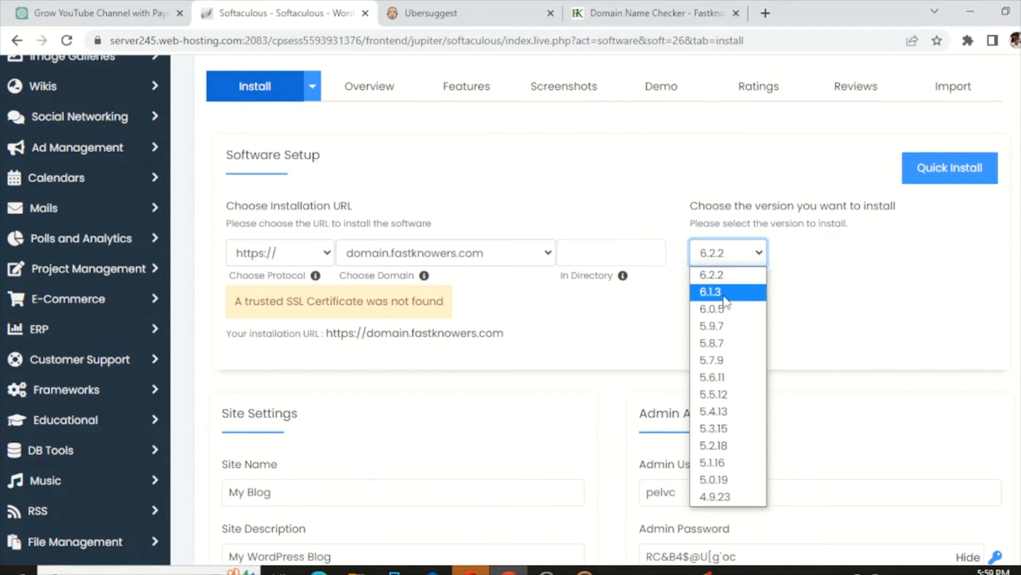
{"action": "scroll", "coordinate": [251, 329], "scroll_direction": "down", "scroll_amount": 3}
- Name the site 'Domain checker' and replace the admin username with a new one
{"action": "left_click", "coordinate": [245, 335]}
{"action": "key", "text": "ctrl+a"}
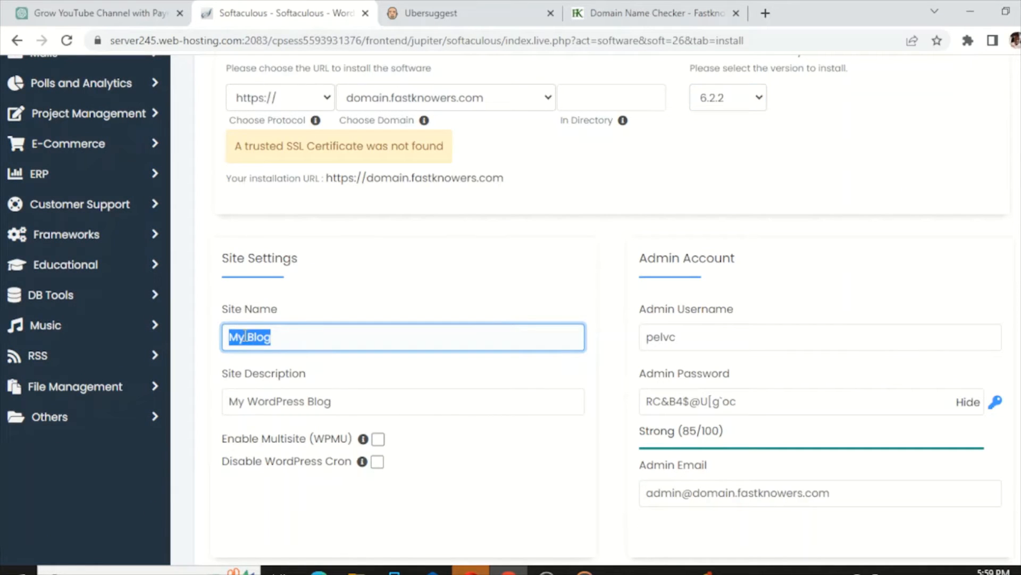
{"action": "type", "text": "Blo"}
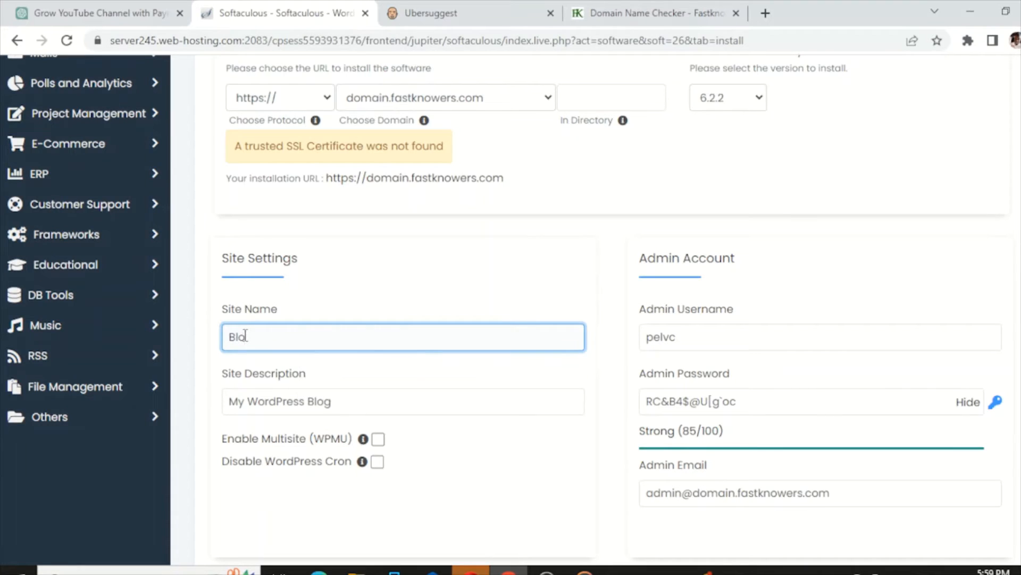
{"action": "key", "text": "BackSpace"}
{"action": "key", "text": "BackSpace"}
{"action": "key", "text": "BackSpace"}
{"action": "type", "text": "Domain checker"}
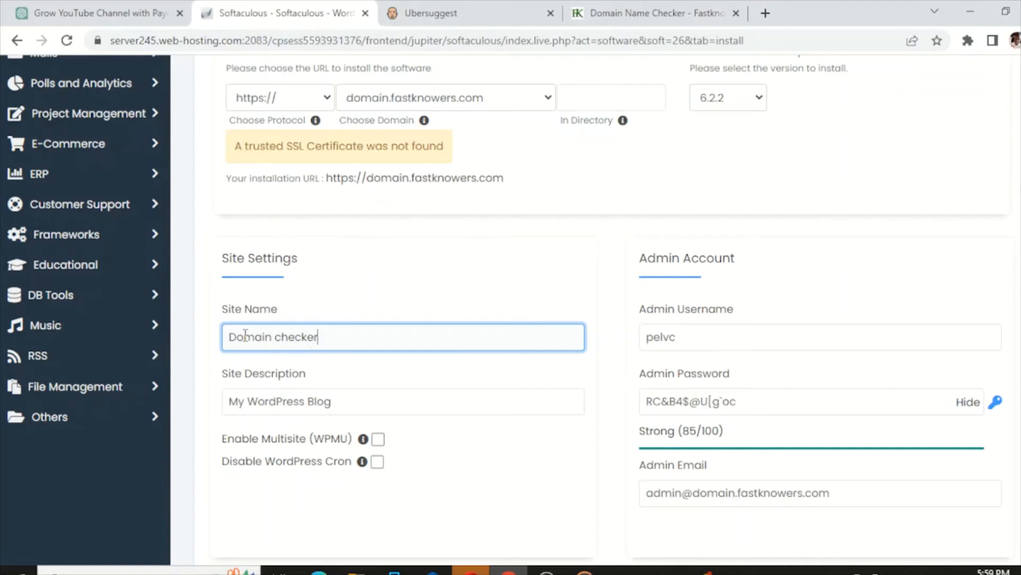
{"action": "double_click", "coordinate": [662, 340]}
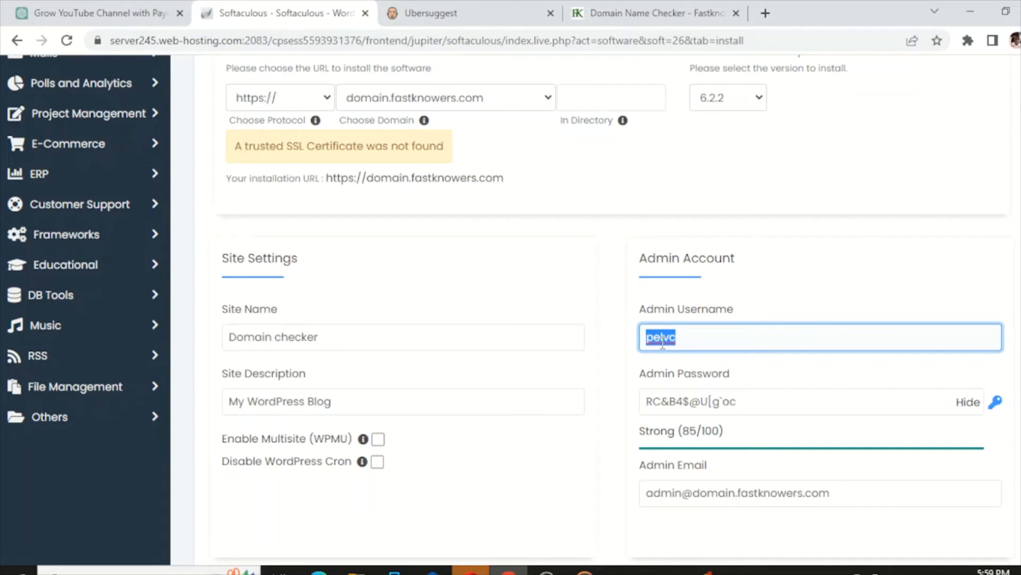
{"action": "type", "text": "F"}
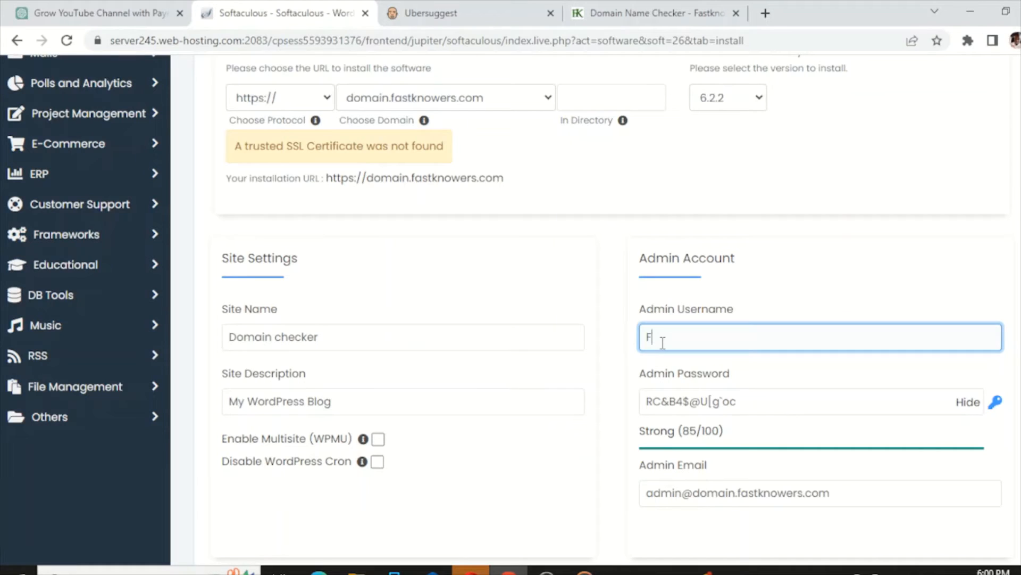
{"action": "type", "text": "astknowersdomain"}
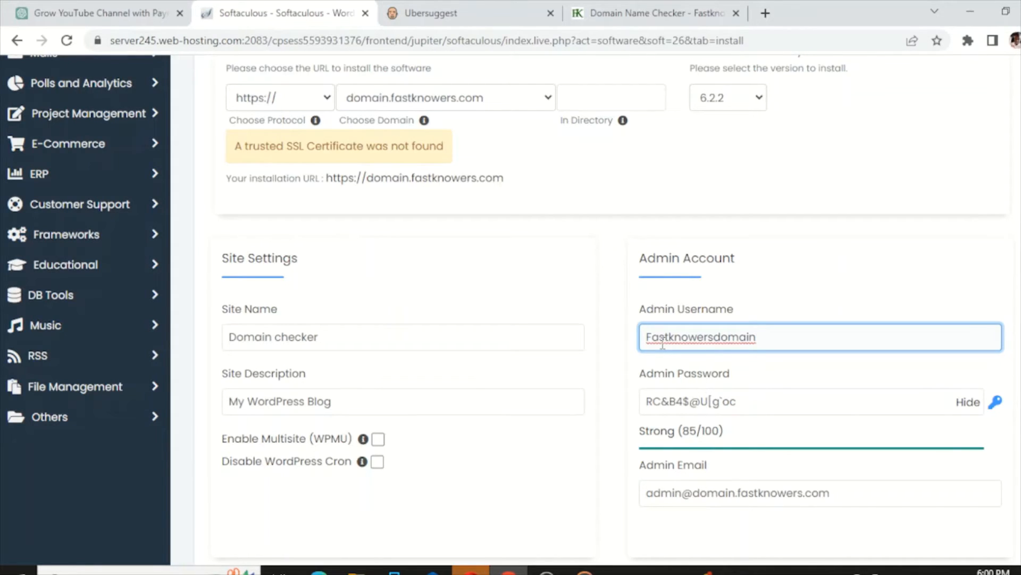
- Replace the generated admin password with your own strong password, masked
{"action": "left_click", "coordinate": [684, 405]}
{"action": "key", "text": "ctrl+a"}
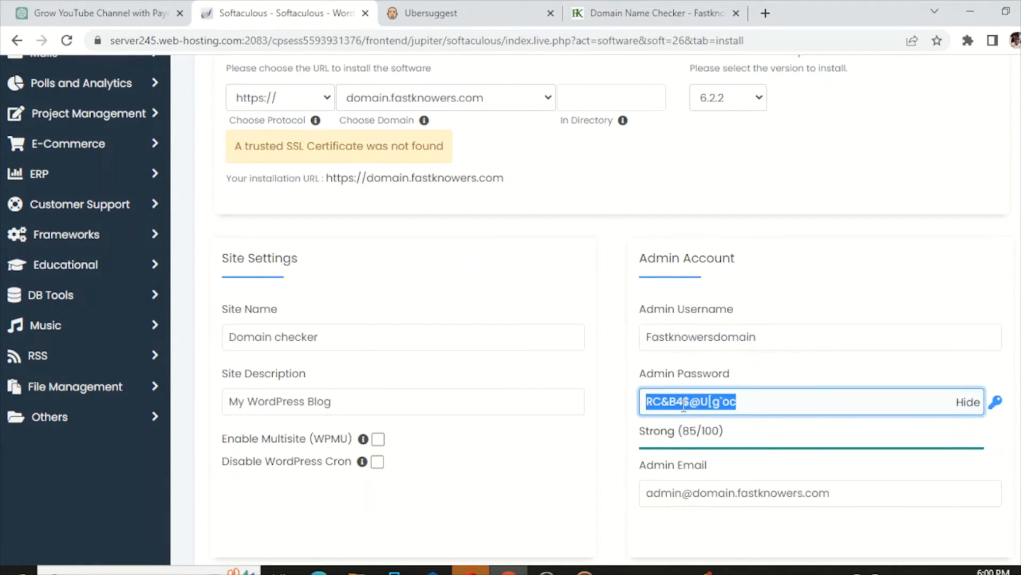
{"action": "type", "text": "ed"}
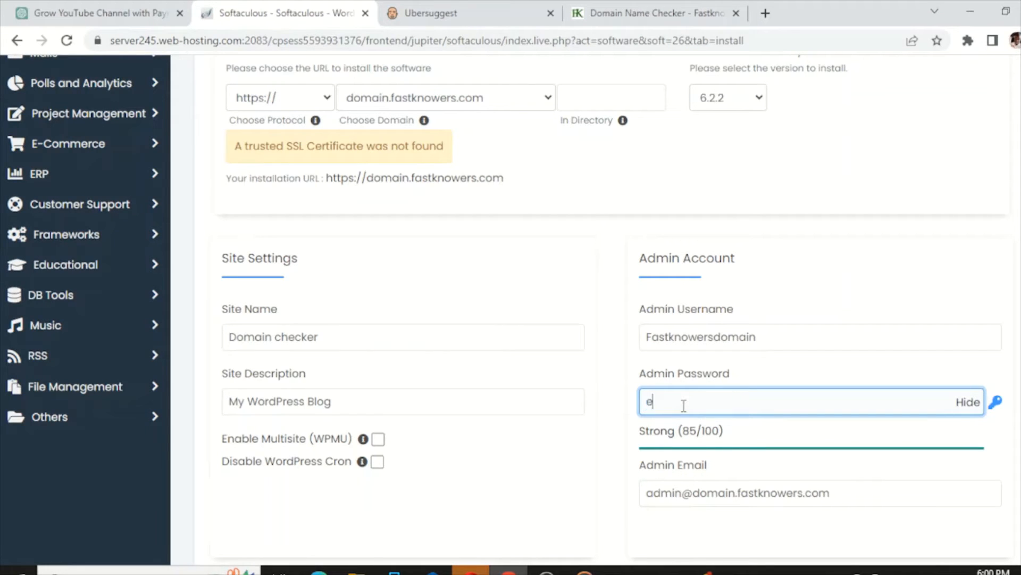
{"action": "left_click", "coordinate": [977, 403]}
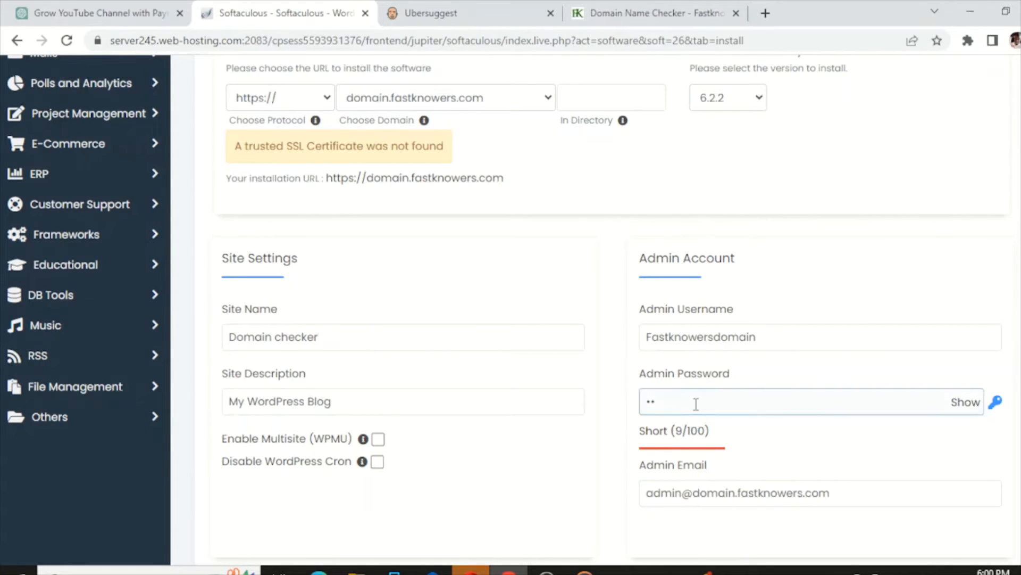
{"action": "left_click", "coordinate": [696, 400]}
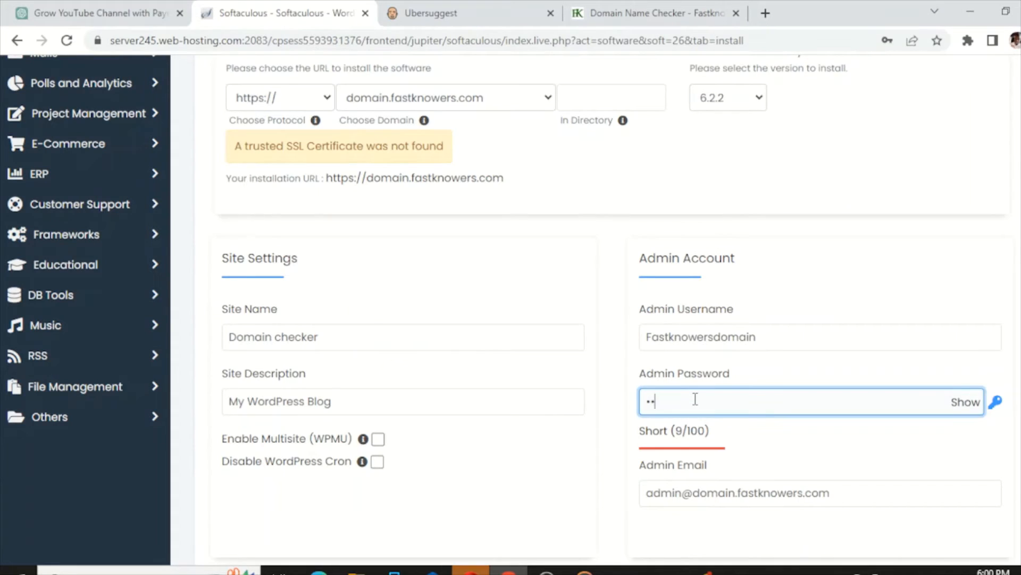
{"action": "type", "text": "•••••••••"}
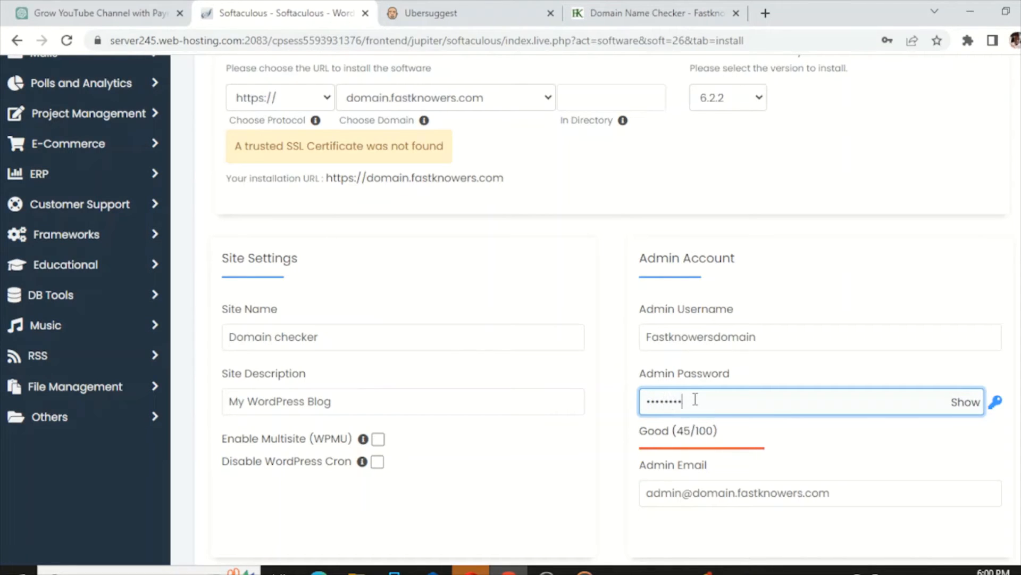
{"action": "type", "text": "••••••••"}
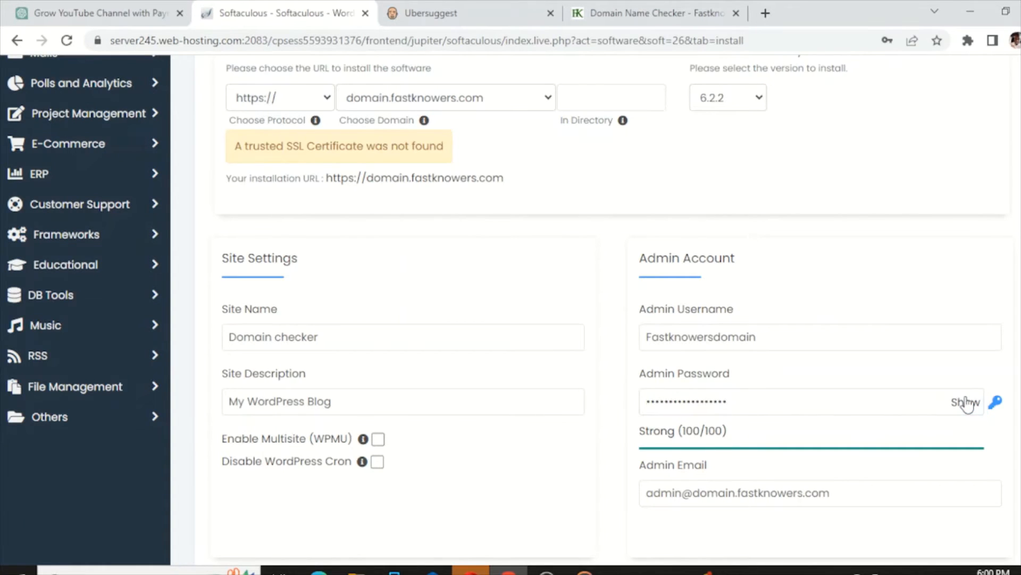
{"action": "scroll", "coordinate": [843, 438], "scroll_direction": "down", "scroll_amount": 2}
- Finish the password, enter the owner's admin e-mail, and set description 'This is the tool to check domain name availability'
{"action": "left_click", "coordinate": [798, 319]}
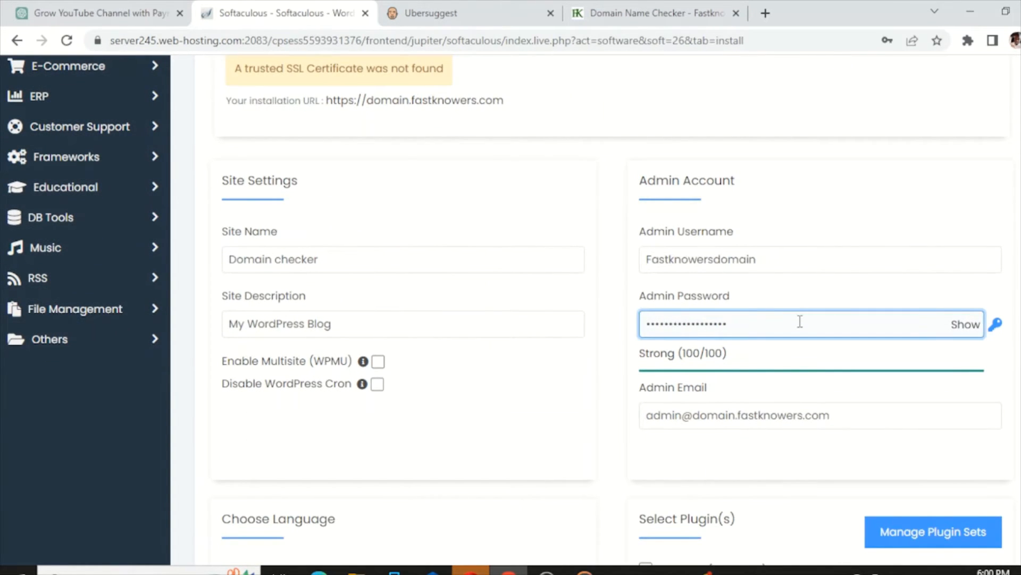
{"action": "type", "text": "•"}
{"action": "scroll", "coordinate": [750, 346], "scroll_direction": "down", "scroll_amount": 1}
{"action": "triple_click", "coordinate": [748, 332]}
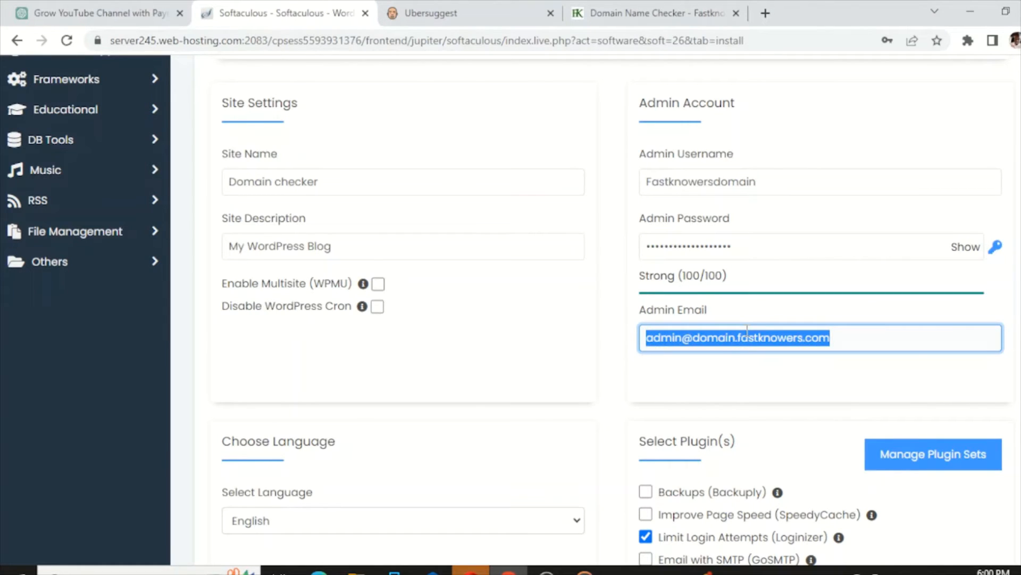
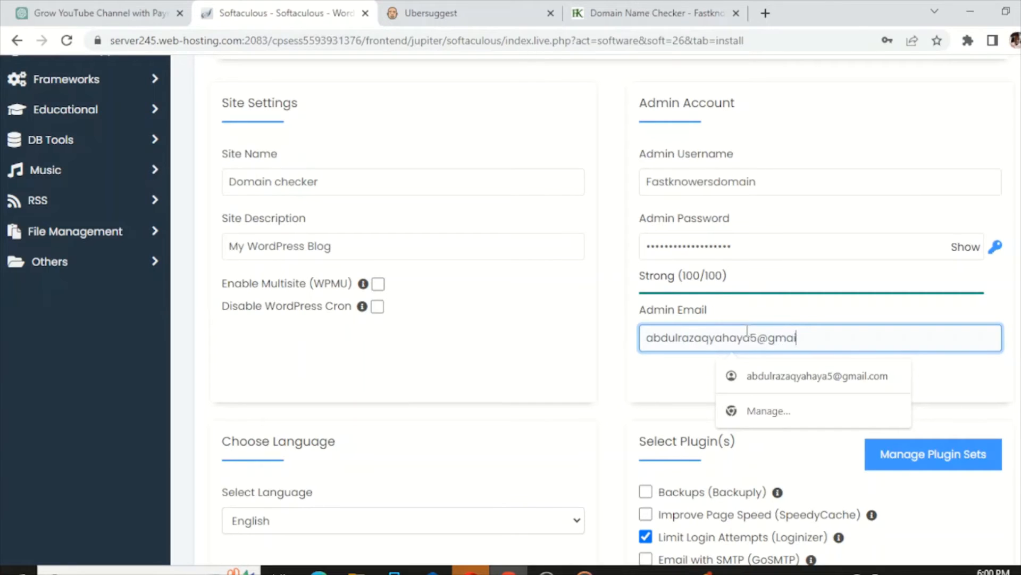
{"action": "triple_click", "coordinate": [332, 254]}
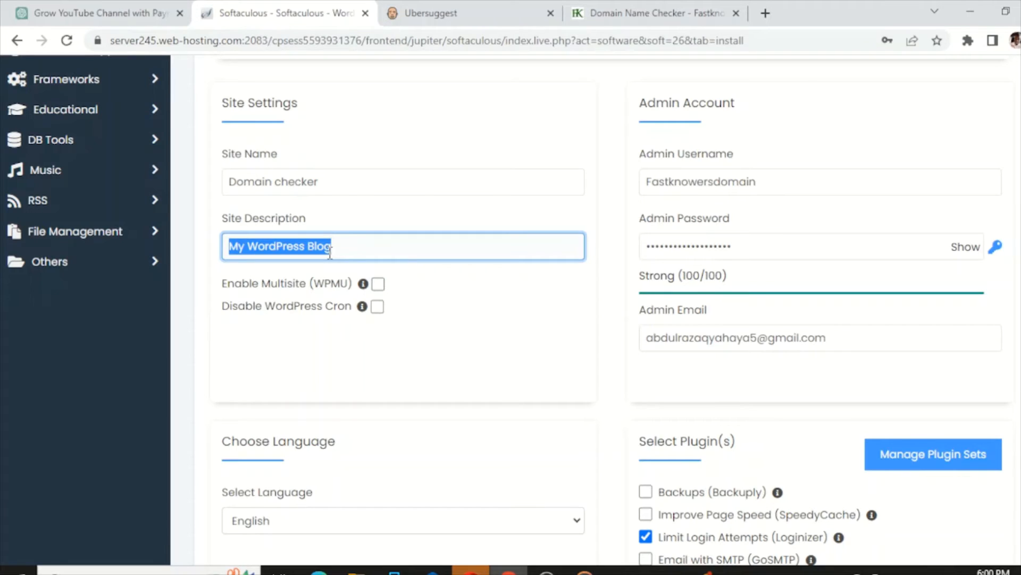
{"action": "type", "text": "T"}
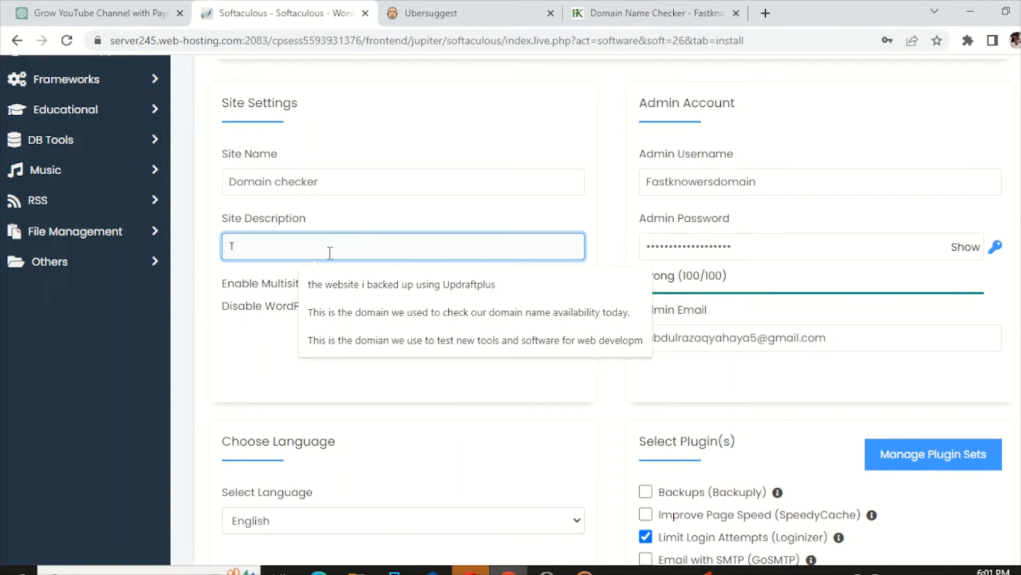
{"action": "type", "text": "his "}
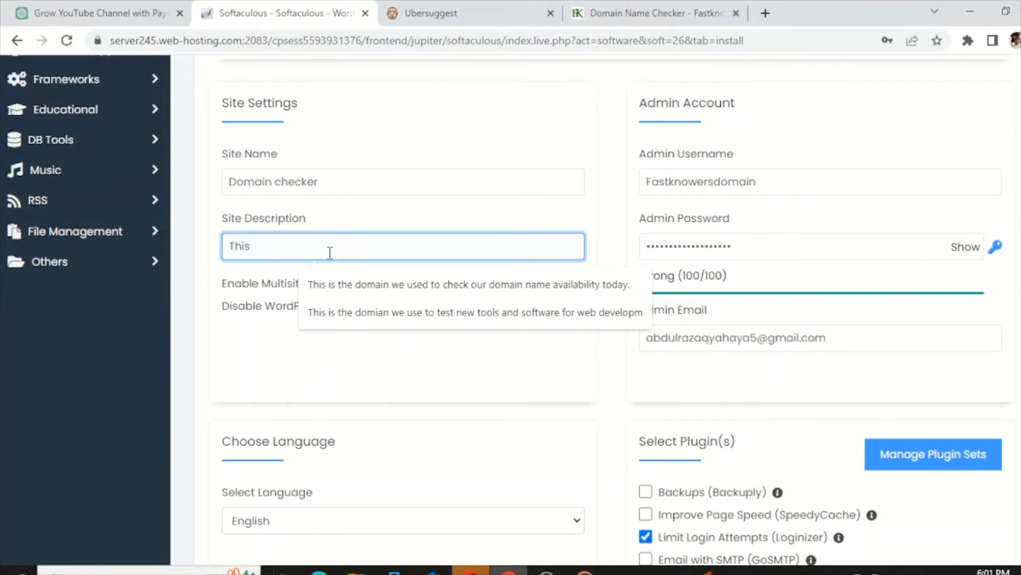
{"action": "type", "text": "is the t"}
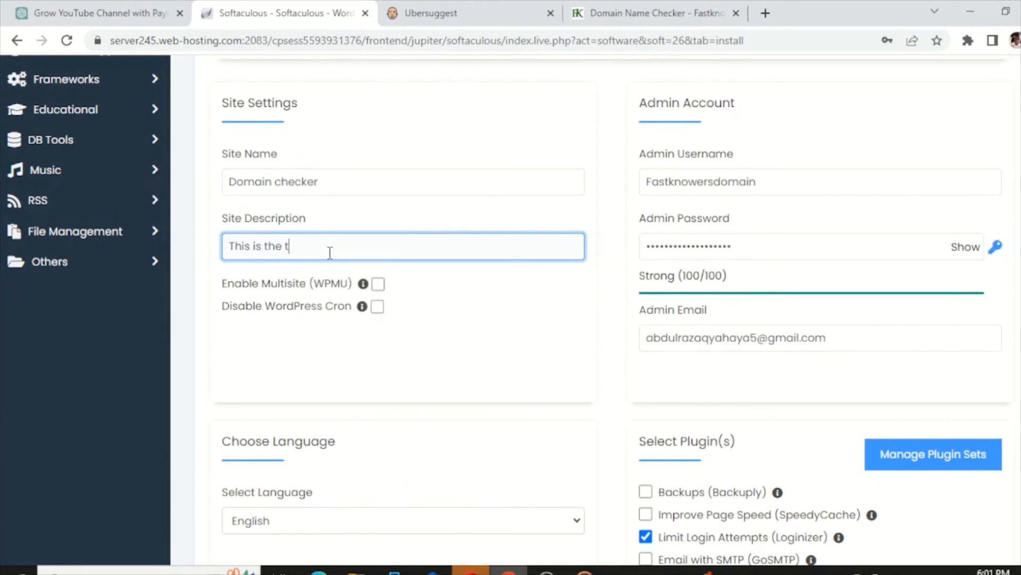
{"action": "type", "text": "ool to check domain name "}
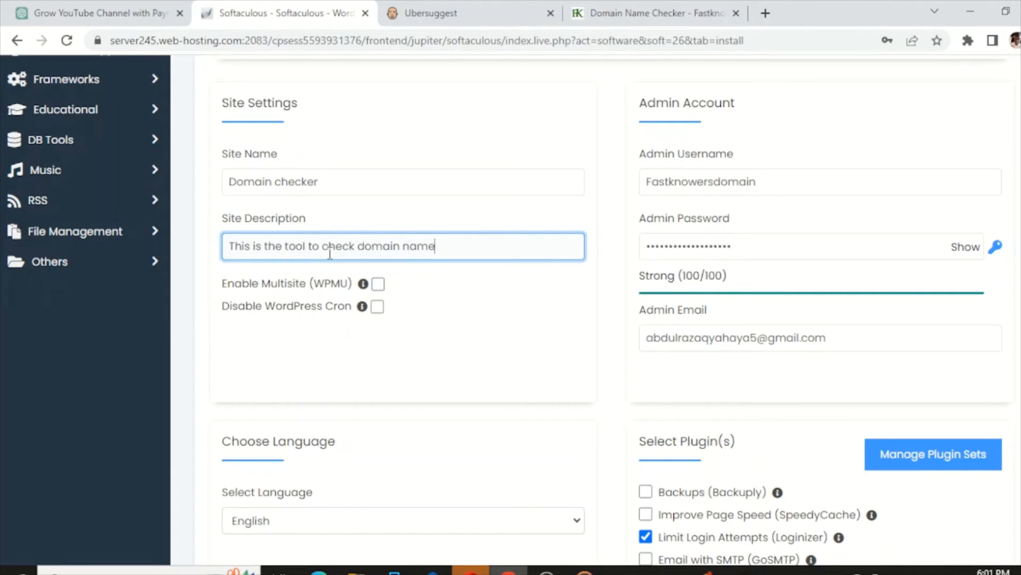
{"action": "type", "text": "availability"}
- Untick the Limit Login Attempts and W3 Total Cache plugins and keep English as the language
{"action": "scroll", "coordinate": [376, 247], "scroll_direction": "down", "scroll_amount": 5}
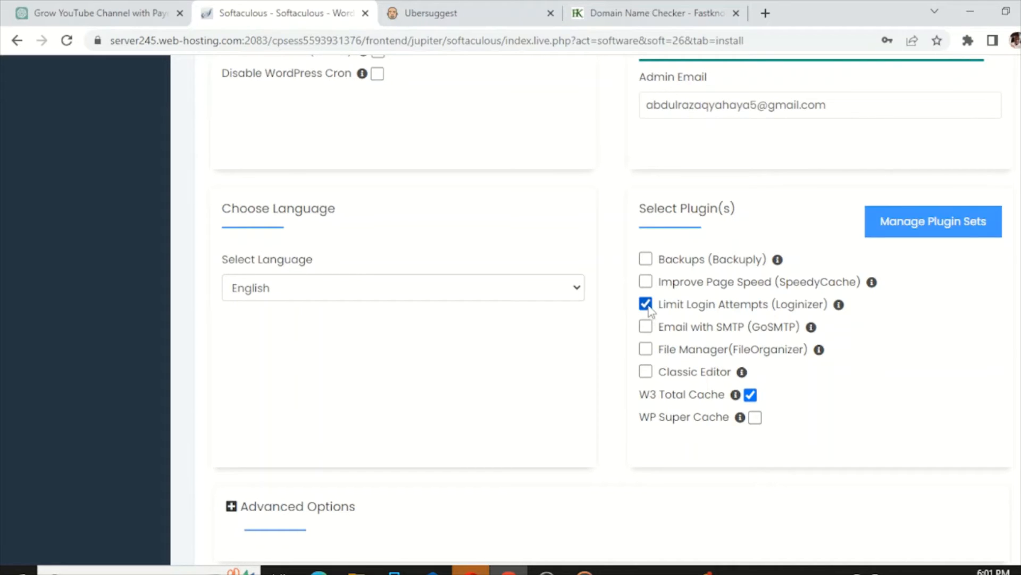
{"action": "left_click", "coordinate": [647, 306]}
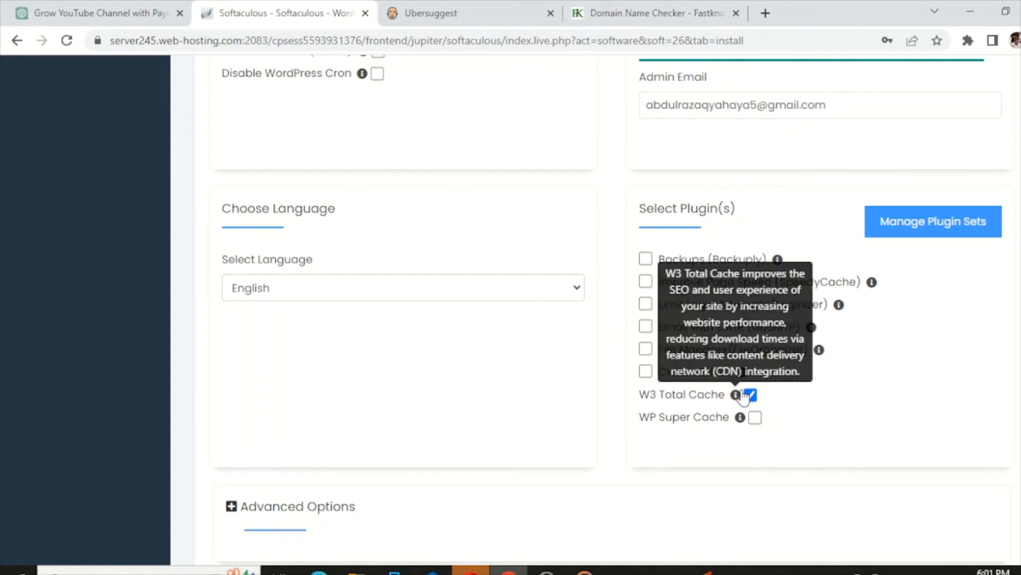
{"action": "left_click", "coordinate": [750, 395]}
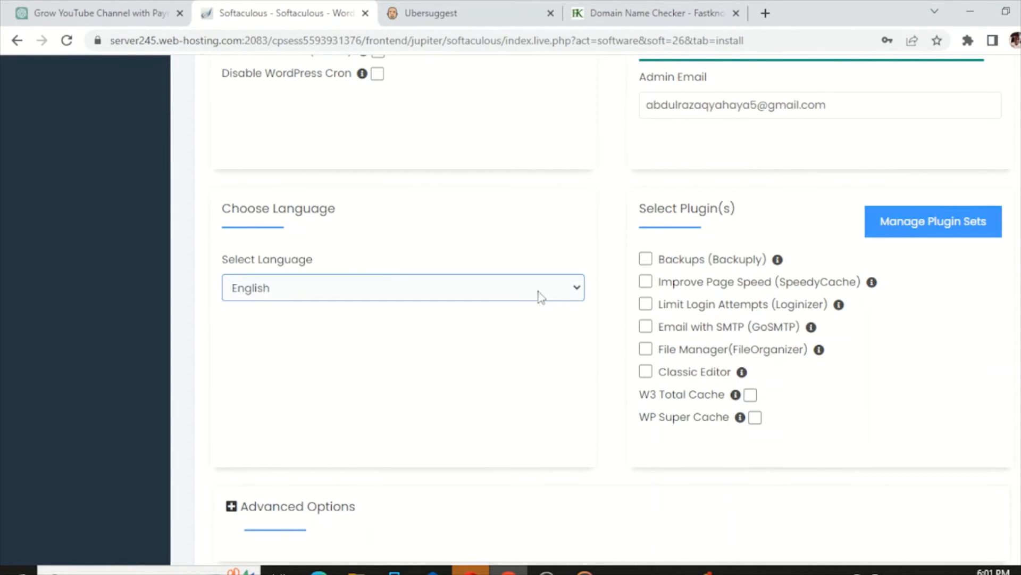
{"action": "left_click", "coordinate": [576, 290]}
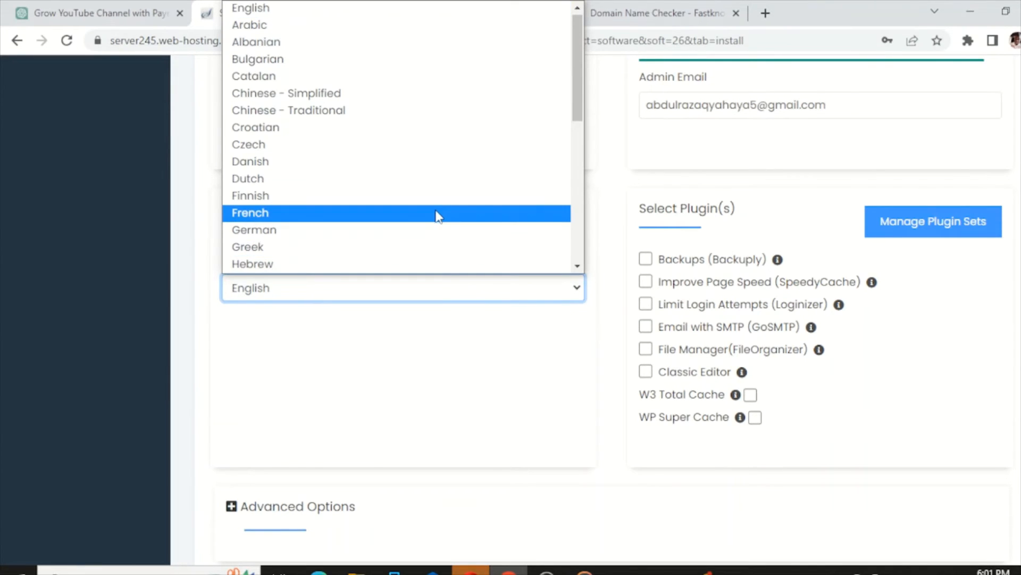
{"action": "scroll", "coordinate": [543, 133], "scroll_direction": "down", "scroll_amount": 10}
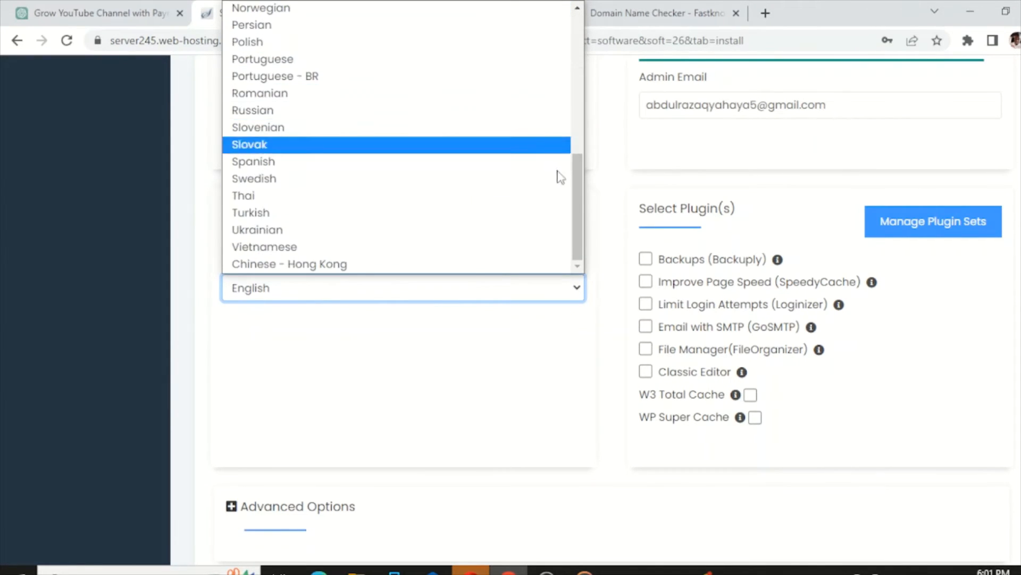
{"action": "left_click", "coordinate": [483, 287]}
- Fill the installation-details e-mail with the suggested address and recheck the password and description entries
{"action": "scroll", "coordinate": [484, 288], "scroll_direction": "down", "scroll_amount": 4}
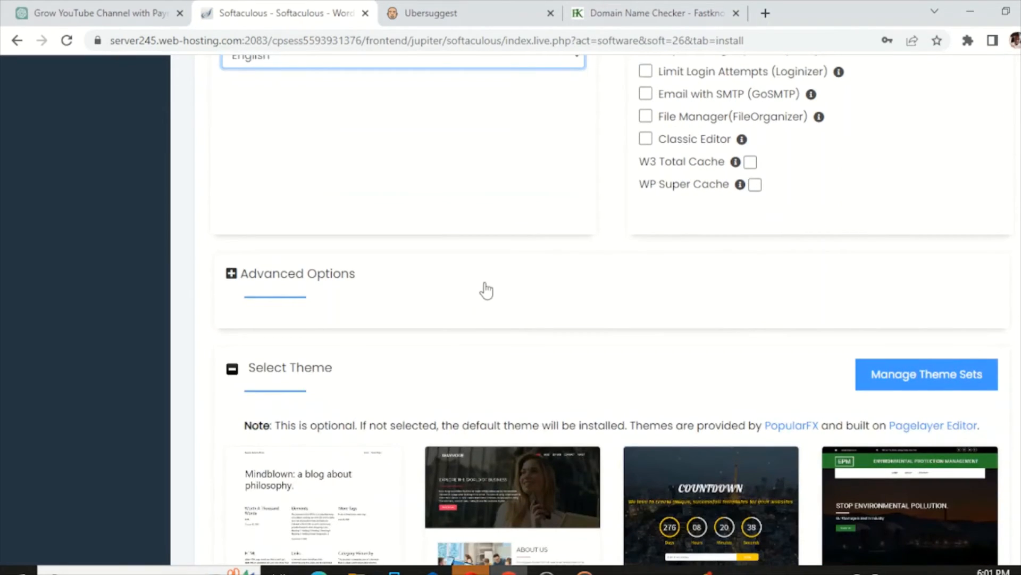
{"action": "scroll", "coordinate": [487, 290], "scroll_direction": "down", "scroll_amount": 8}
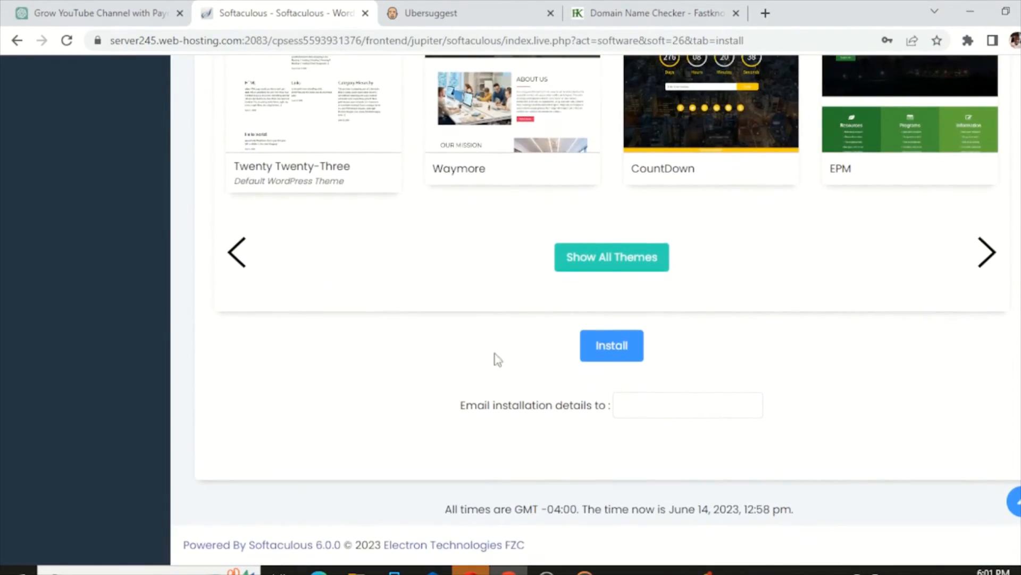
{"action": "left_click", "coordinate": [645, 404]}
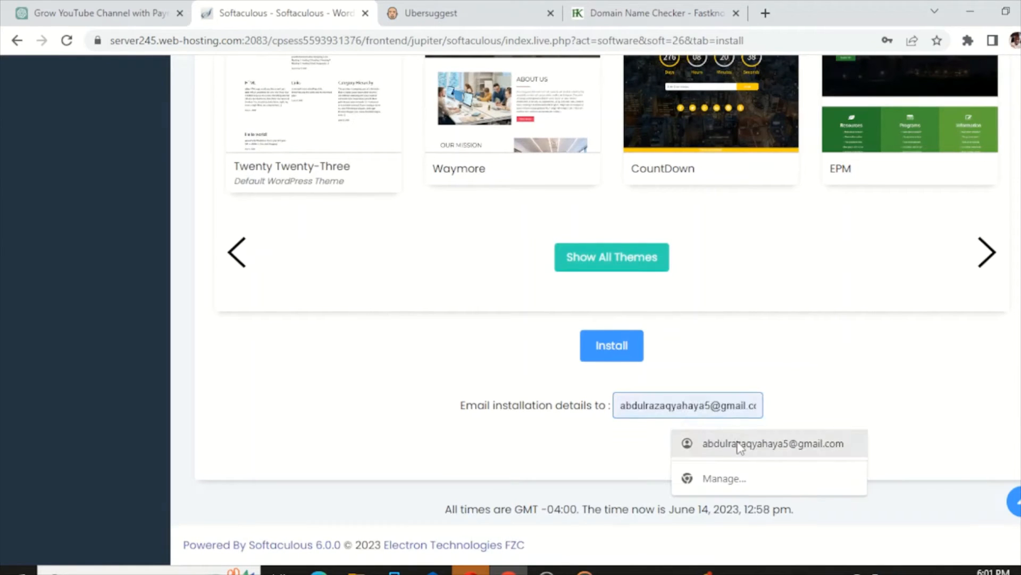
{"action": "left_click", "coordinate": [740, 444]}
{"action": "scroll", "coordinate": [429, 400], "scroll_direction": "up", "scroll_amount": 4}
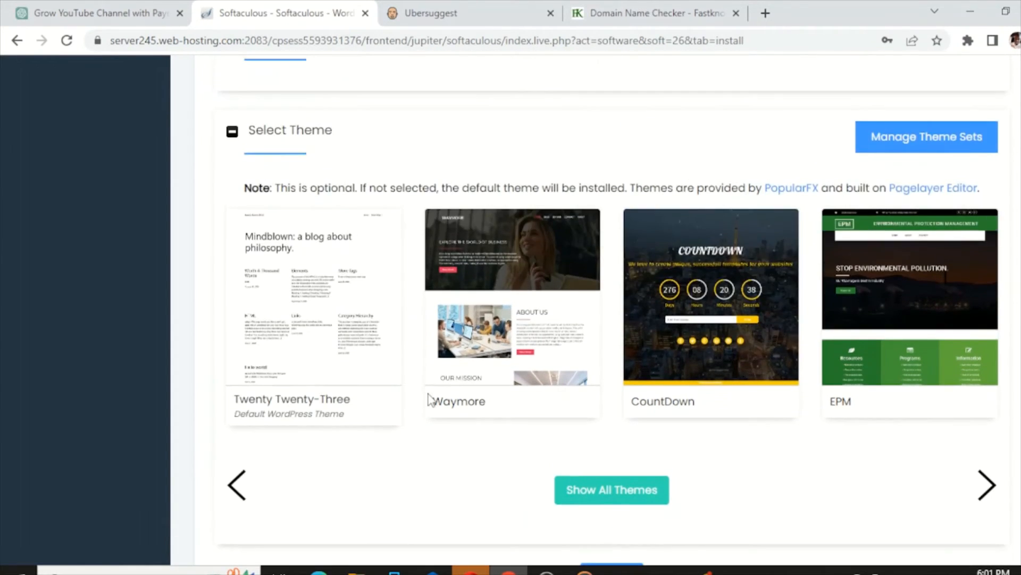
{"action": "scroll", "coordinate": [429, 400], "scroll_direction": "up", "scroll_amount": 12}
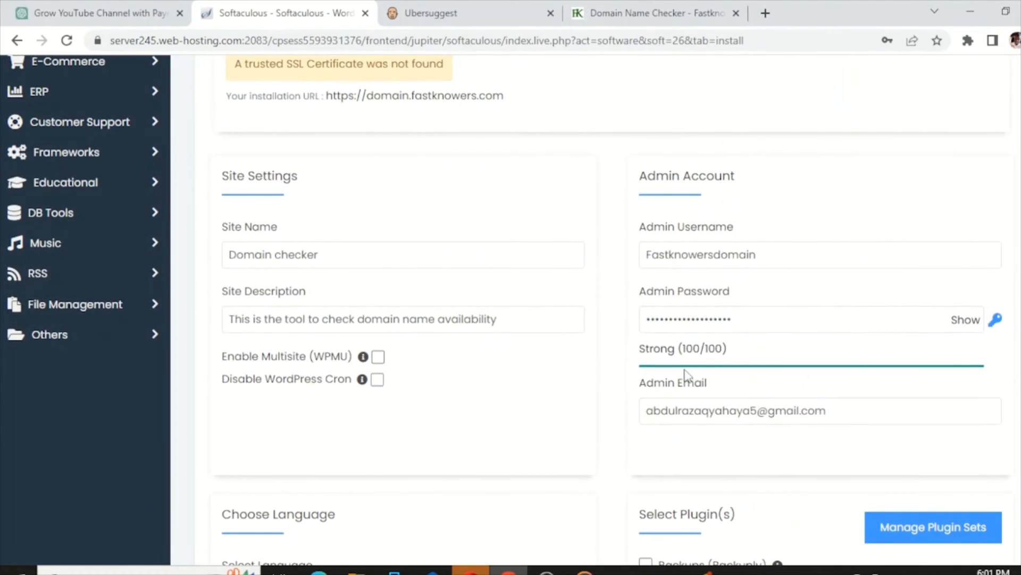
{"action": "left_click", "coordinate": [662, 320]}
{"action": "left_click", "coordinate": [343, 326]}
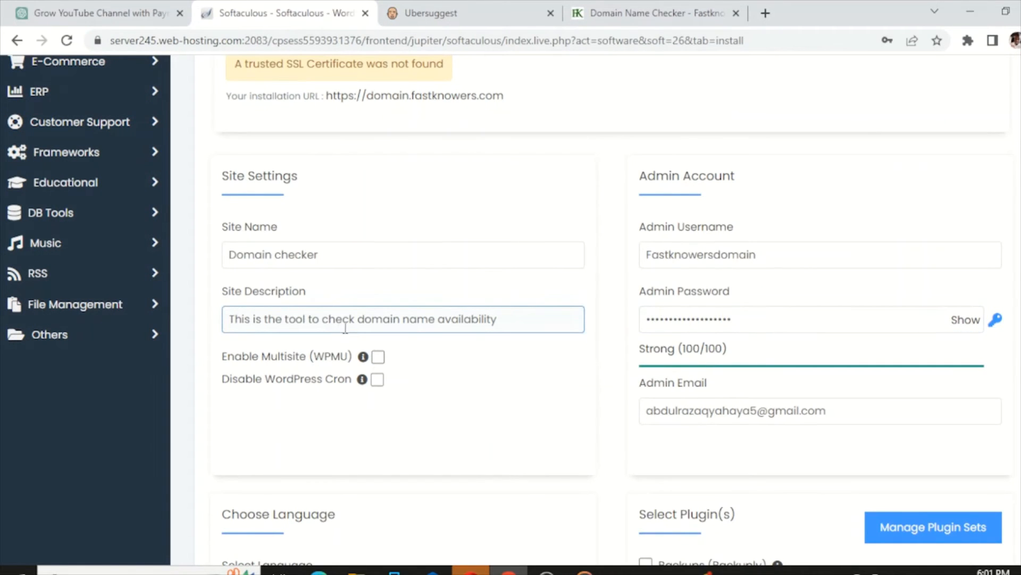
{"action": "scroll", "coordinate": [360, 318], "scroll_direction": "up", "scroll_amount": 8}
{"action": "scroll", "coordinate": [359, 319], "scroll_direction": "down", "scroll_amount": 9}
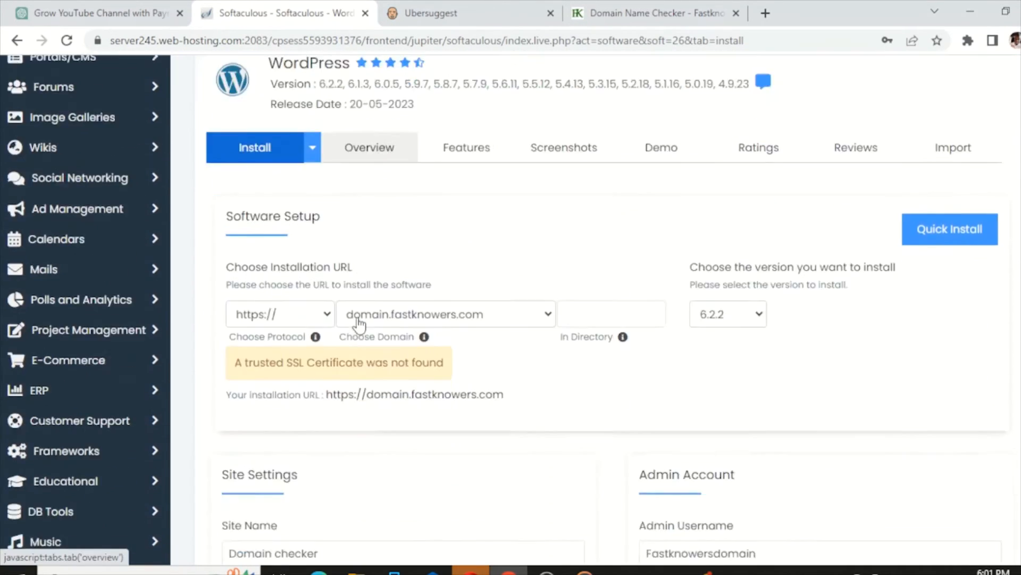
{"action": "scroll", "coordinate": [359, 323], "scroll_direction": "down", "scroll_amount": 15}
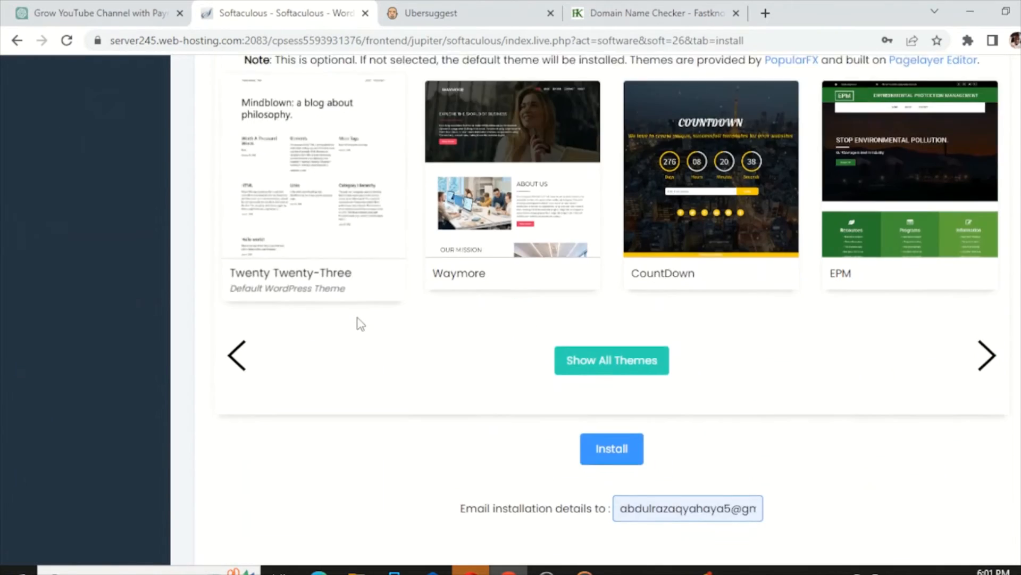
{"action": "left_click", "coordinate": [611, 345]}
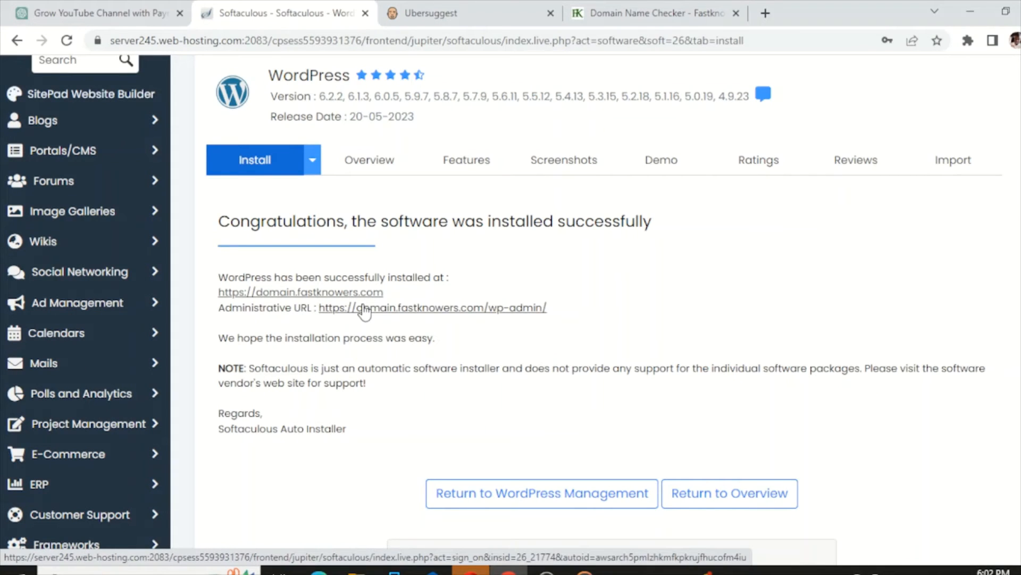
{"action": "scroll", "coordinate": [365, 319], "scroll_direction": "down", "scroll_amount": 4}
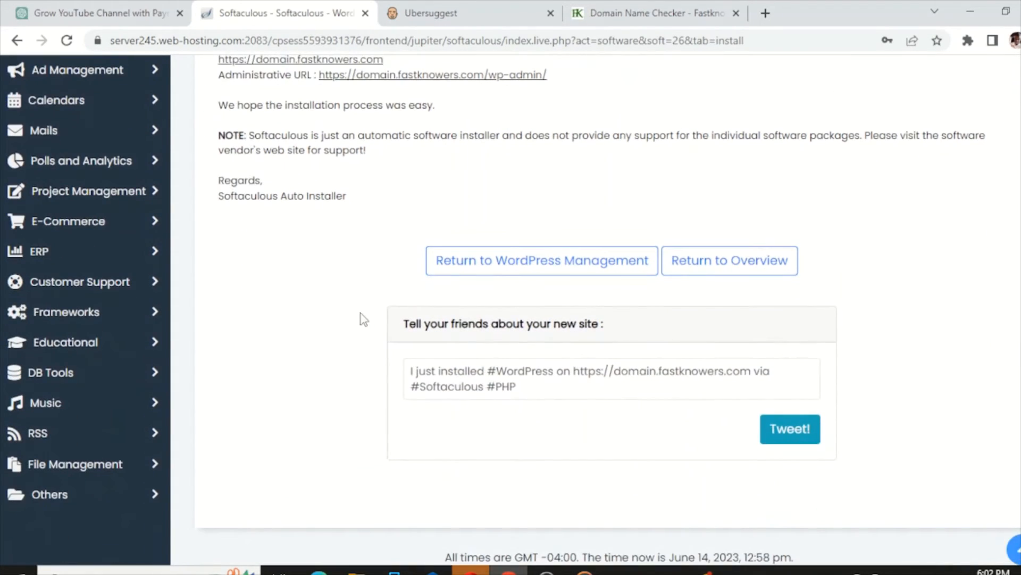
- Visit domain.fastknowers.com/wp-admin/ in a new tab, which fails with DNS_PROBE_FINISHED_NXDOMAIN
{"action": "left_click", "coordinate": [767, 14]}
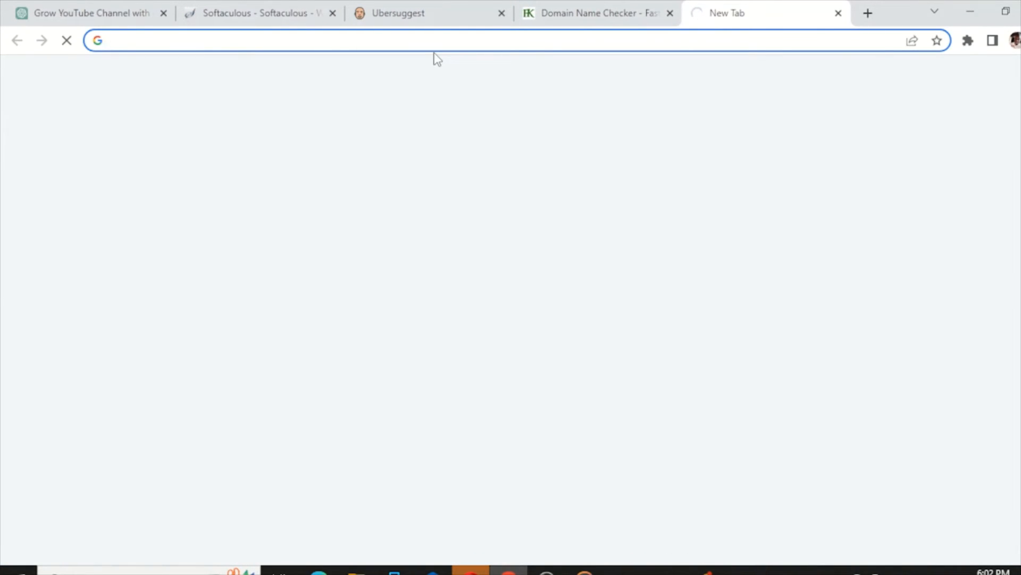
{"action": "type", "text": "b"}
{"action": "key", "text": "BackSpace"}
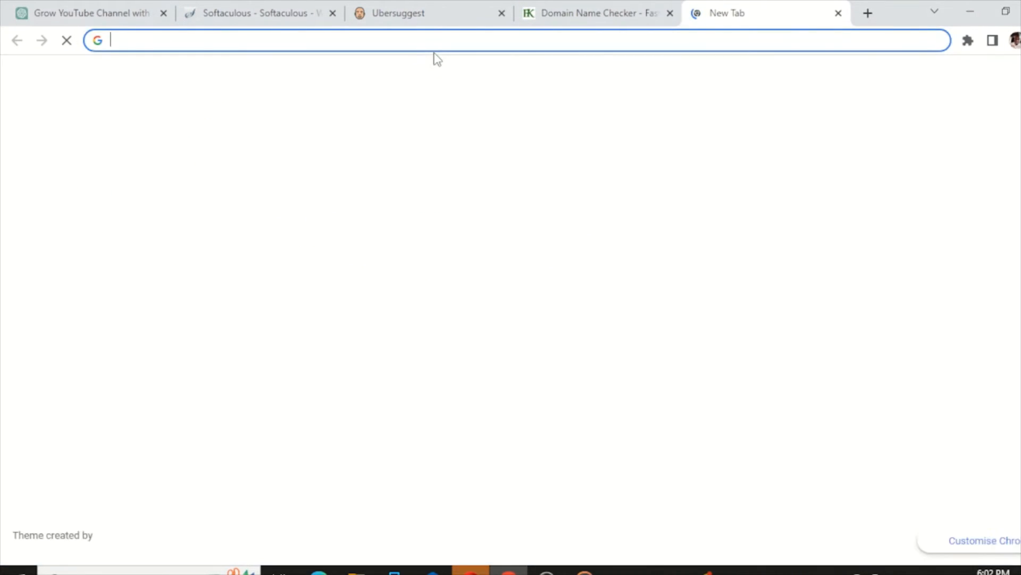
{"action": "type", "text": "domain."}
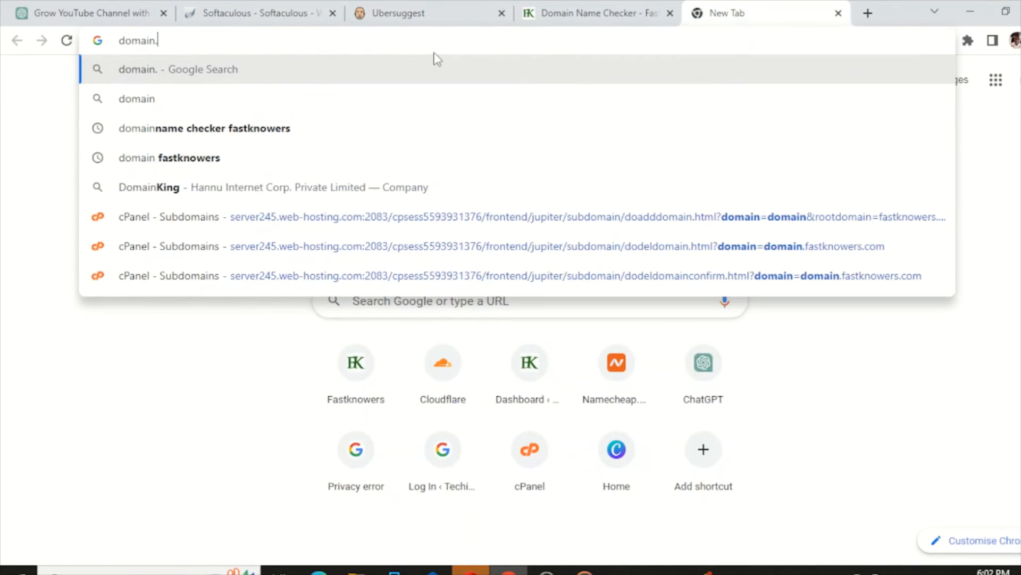
{"action": "type", "text": "fast"}
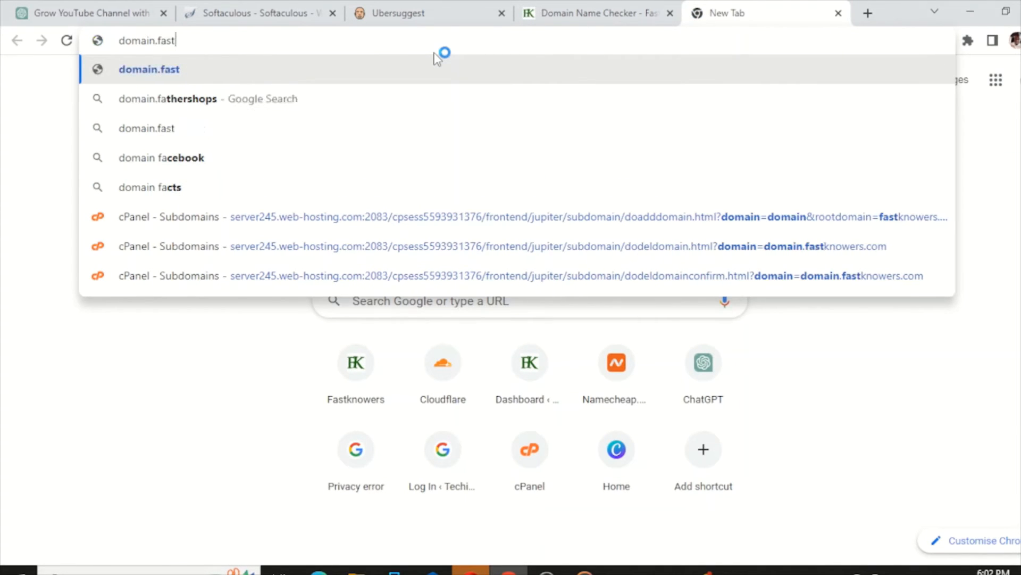
{"action": "type", "text": "knower"}
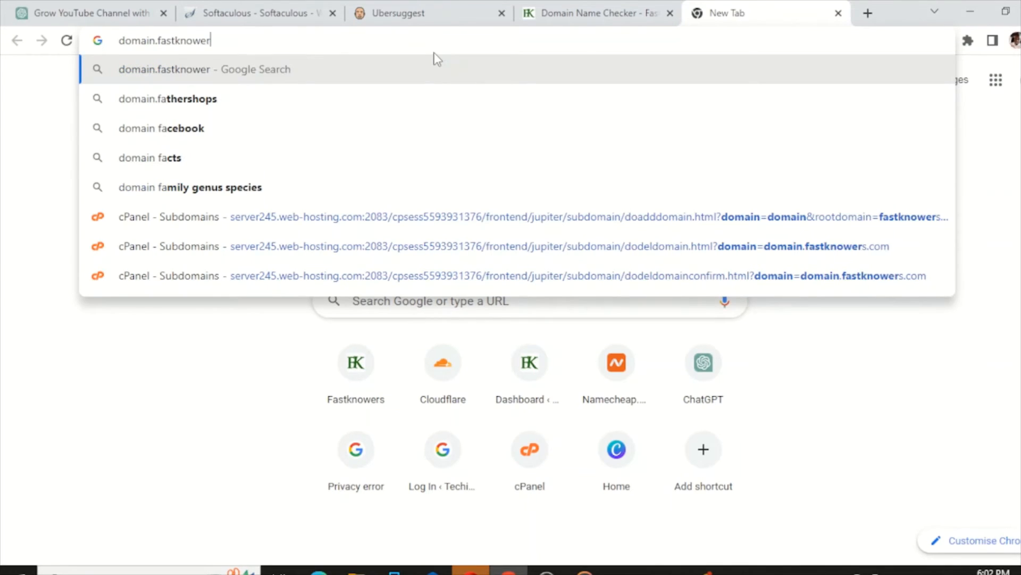
{"action": "type", "text": "s.co"}
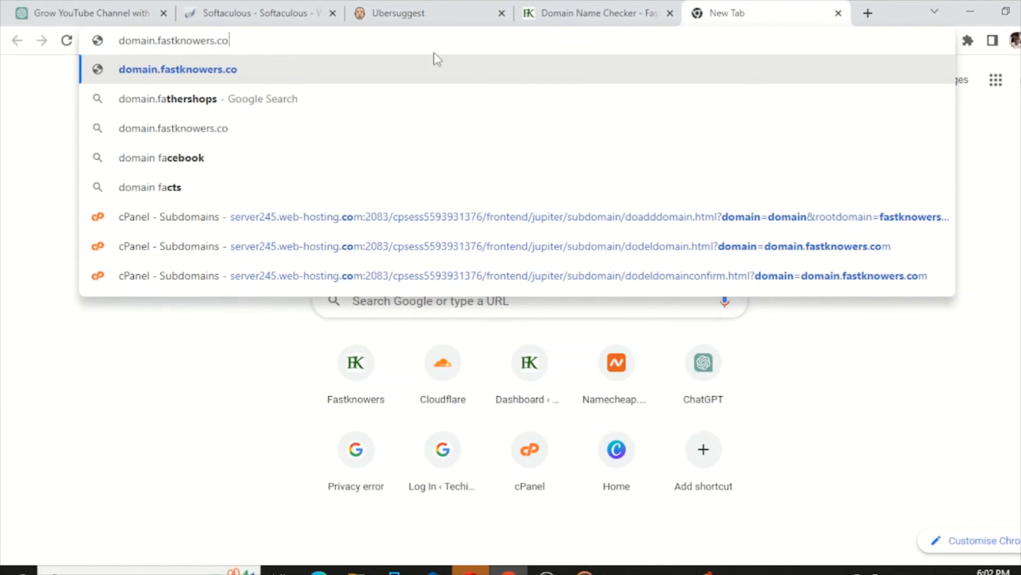
{"action": "type", "text": "m/wp"}
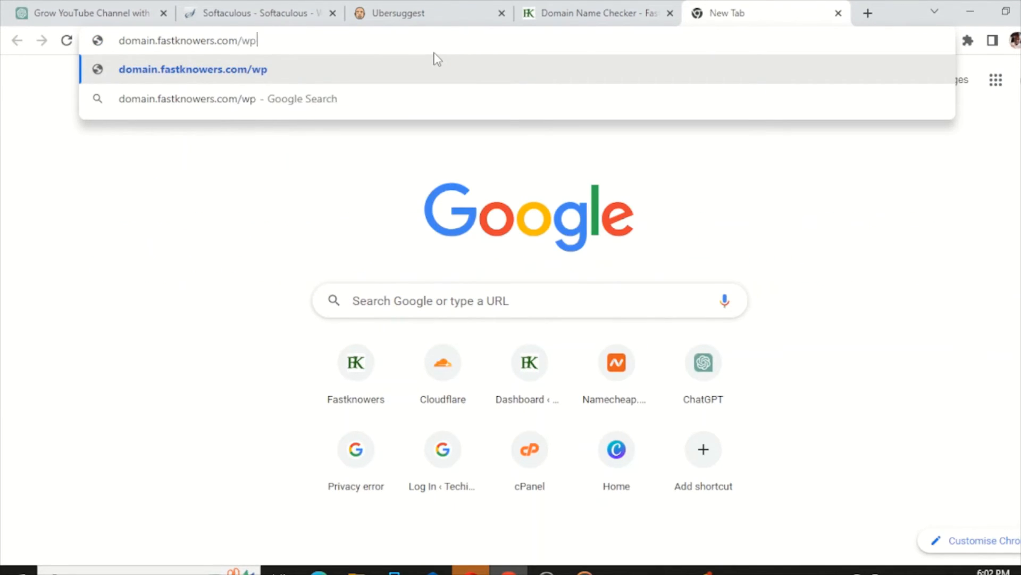
{"action": "type", "text": "-admin"}
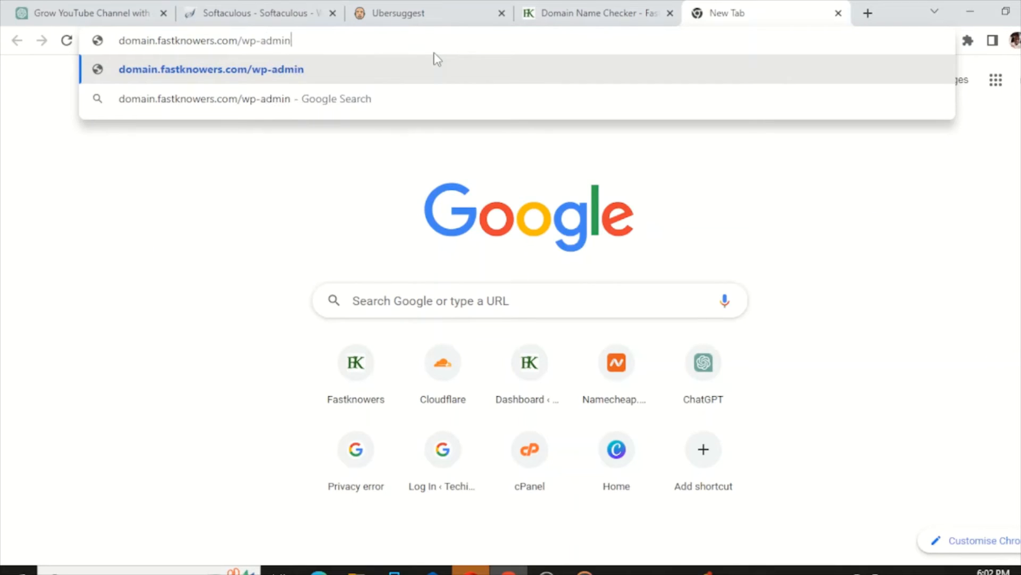
{"action": "type", "text": "/"}
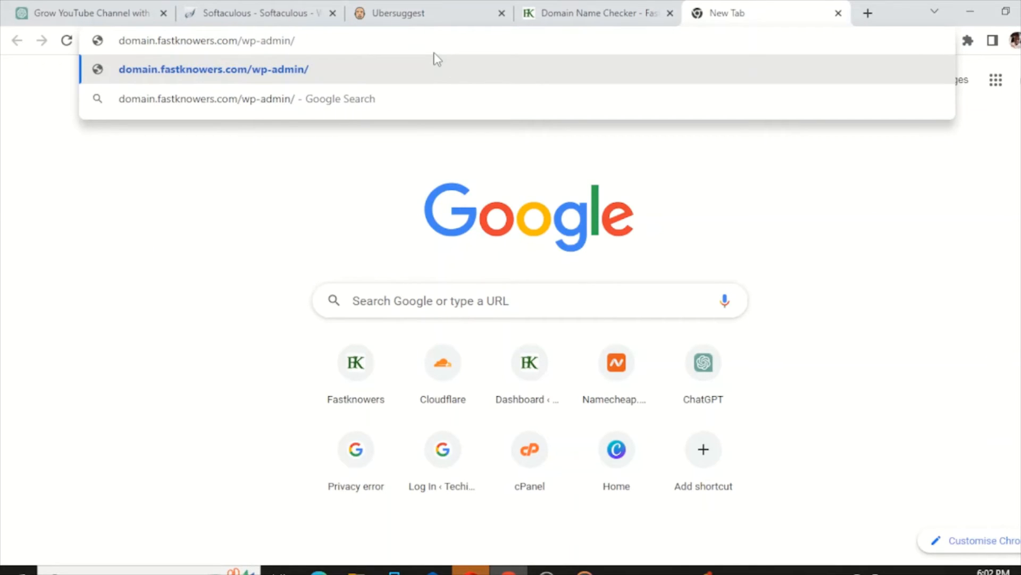
{"action": "key", "text": "Return"}
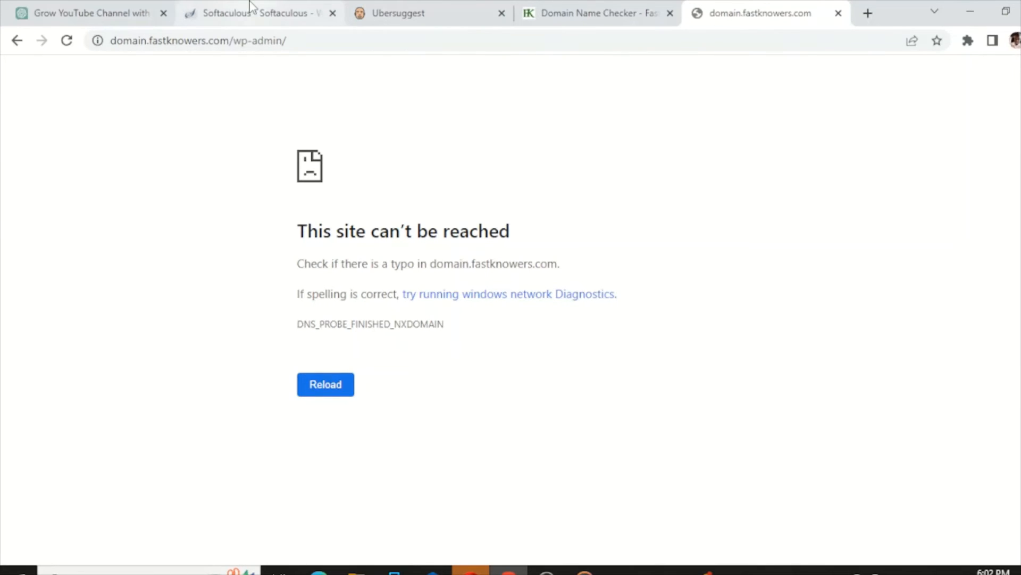
- Leave the Softaculous WordPress installation confirmation and return to the cPanel home page
{"action": "left_click", "coordinate": [287, 10]}
{"action": "scroll", "coordinate": [250, 192], "scroll_direction": "up", "scroll_amount": 3}
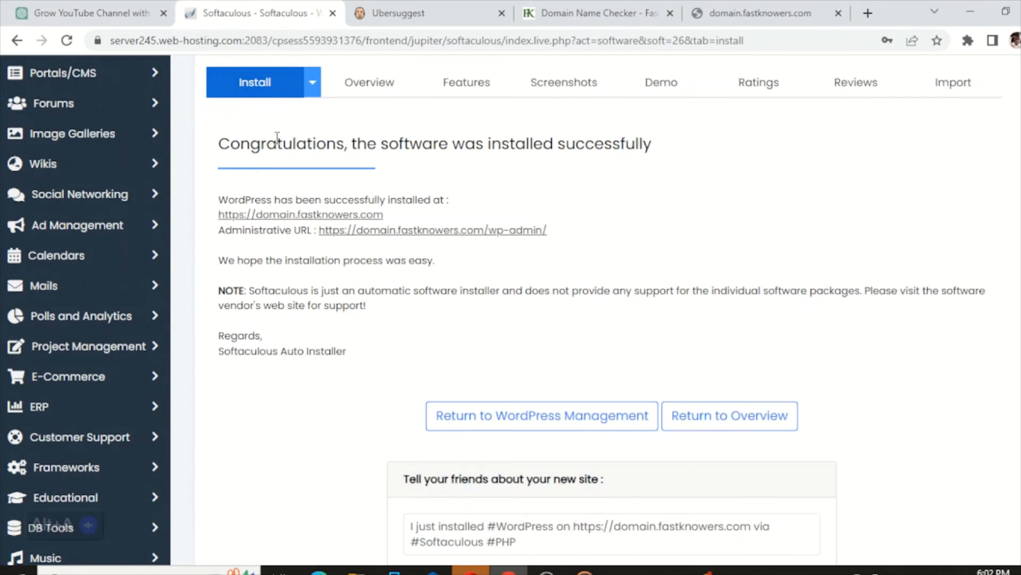
{"action": "scroll", "coordinate": [278, 139], "scroll_direction": "up", "scroll_amount": 3}
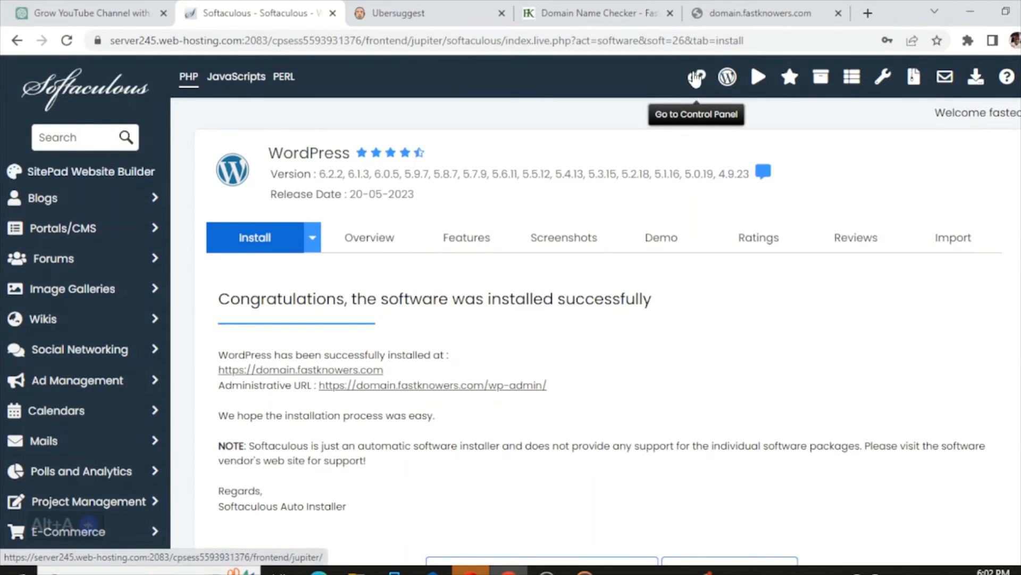
{"action": "left_click", "coordinate": [696, 78]}
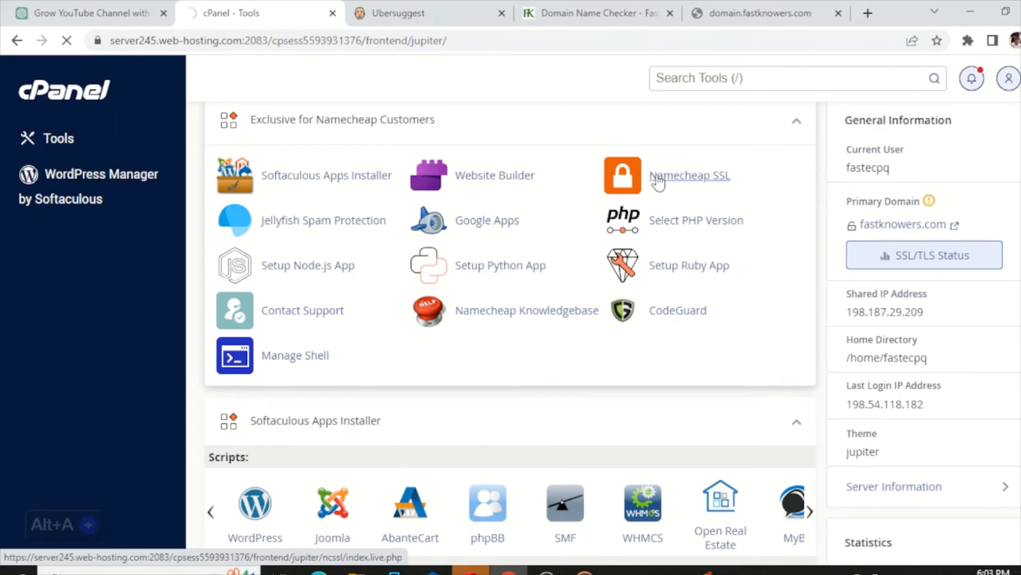
- Bring up Namecheap SSL's 'Installed via Namecheap SSL' list of certificates
{"action": "left_click", "coordinate": [676, 180]}
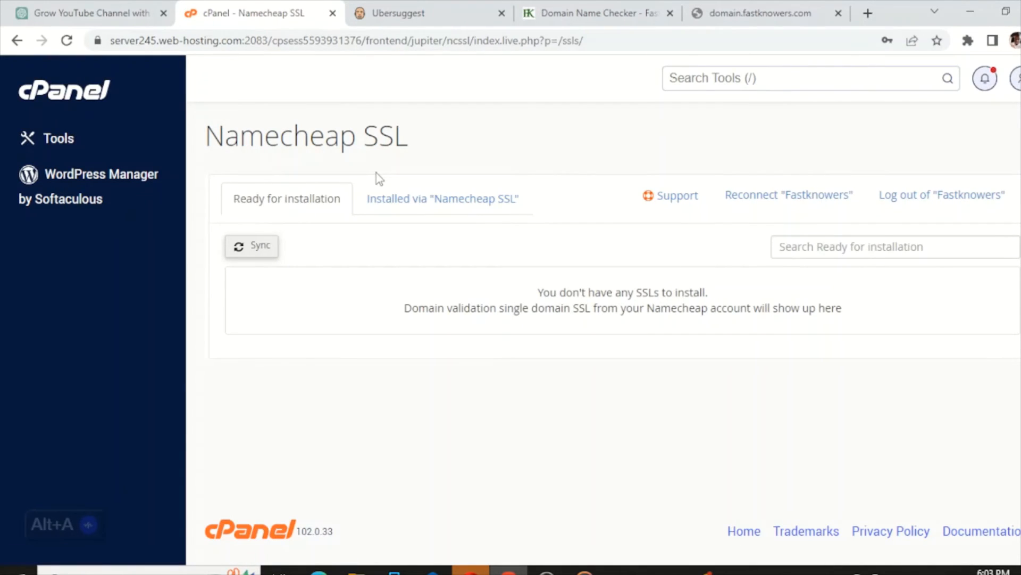
{"action": "left_click", "coordinate": [391, 205]}
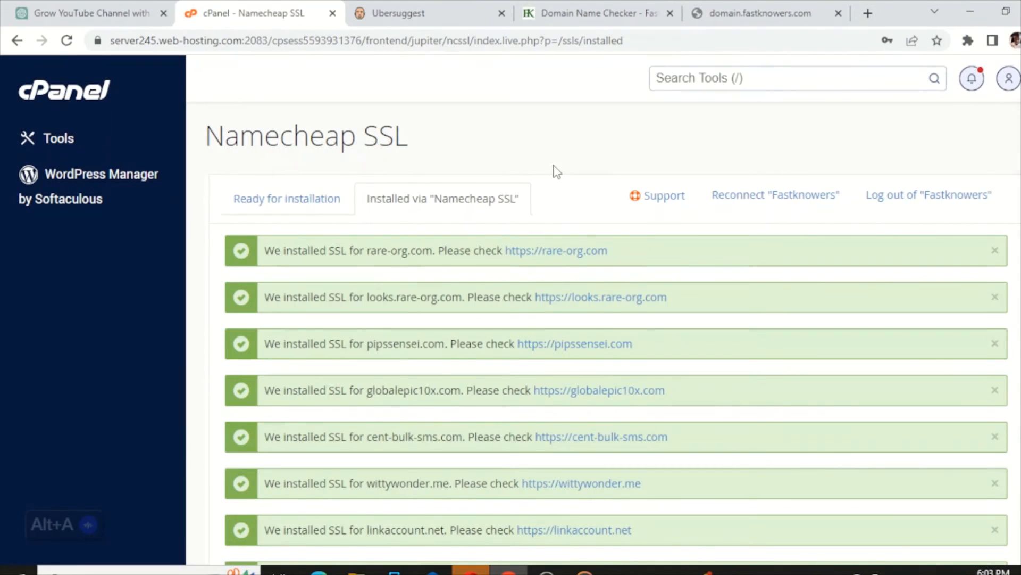
{"action": "scroll", "coordinate": [556, 170], "scroll_direction": "down", "scroll_amount": 6}
{"action": "scroll", "coordinate": [558, 169], "scroll_direction": "down", "scroll_amount": 3}
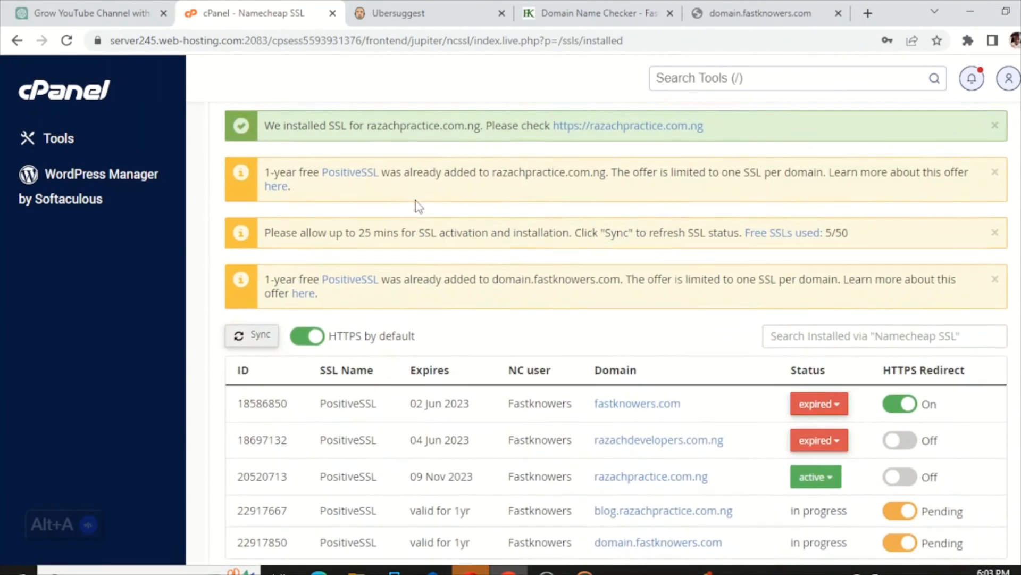
{"action": "scroll", "coordinate": [468, 200], "scroll_direction": "down", "scroll_amount": 2}
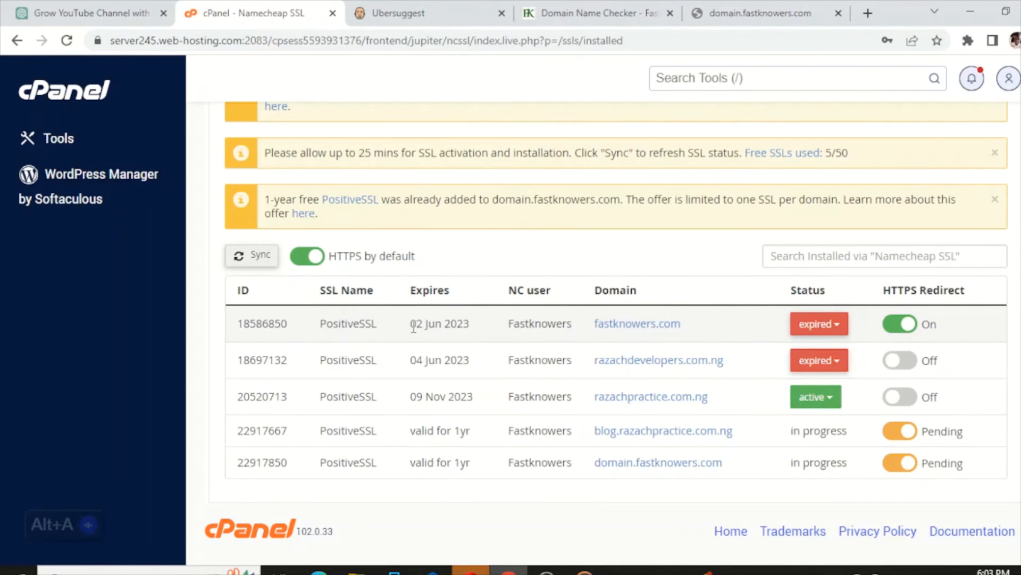
- Compare fastknowers.com's certificate expiry with domain.fastknowers.com's pending certificate, then return to cPanel home
{"action": "left_click_drag", "start_coordinate": [414, 326], "coordinate": [467, 321]}
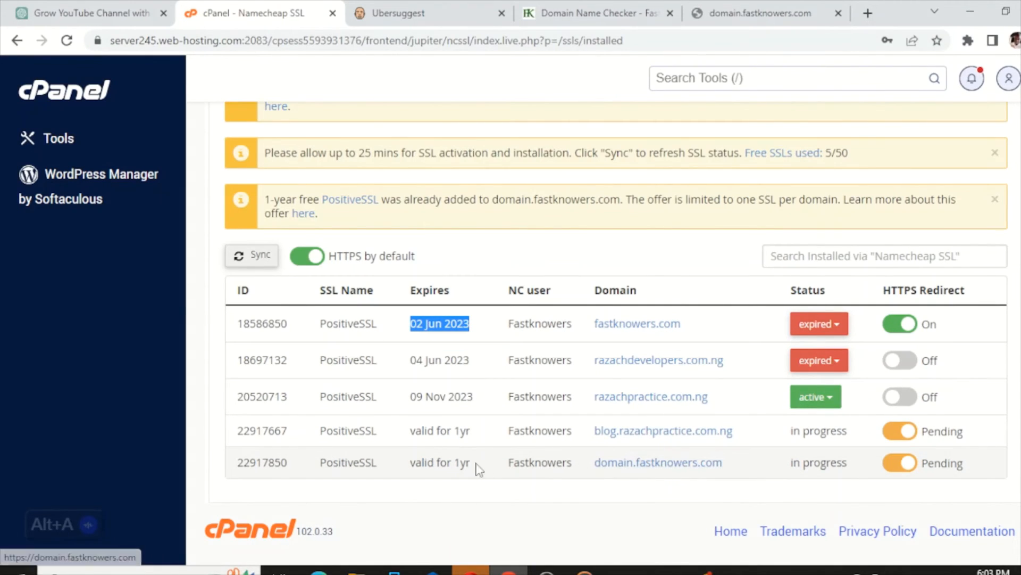
{"action": "left_click_drag", "start_coordinate": [418, 461], "coordinate": [471, 464]}
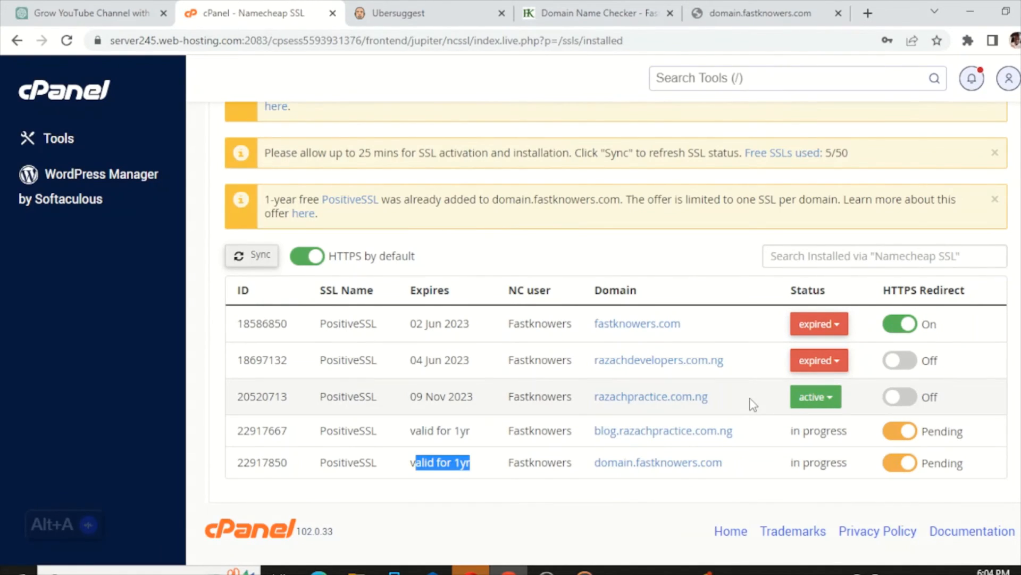
{"action": "scroll", "coordinate": [665, 401], "scroll_direction": "up", "scroll_amount": 5}
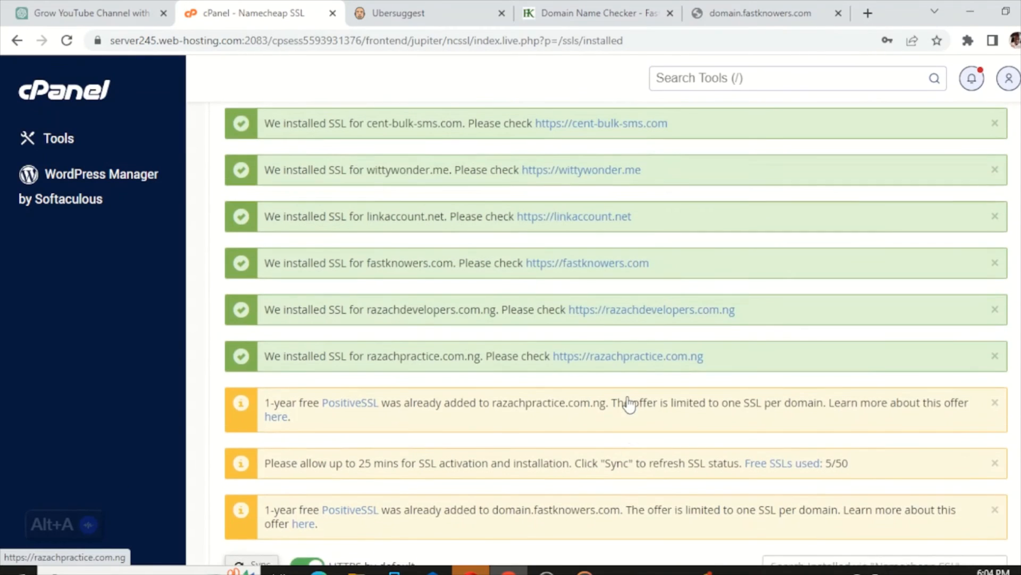
{"action": "scroll", "coordinate": [629, 404], "scroll_direction": "up", "scroll_amount": 5}
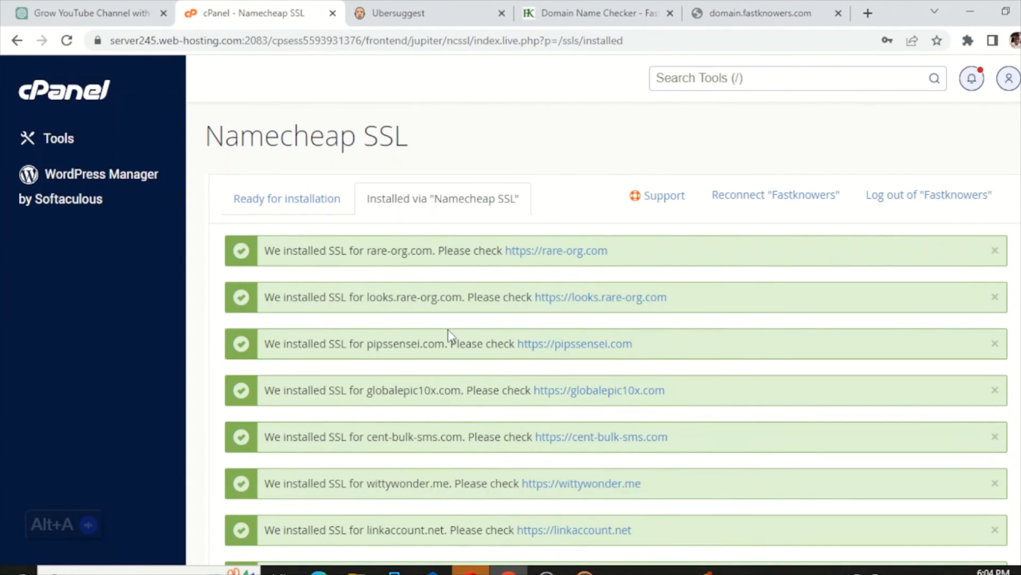
{"action": "left_click", "coordinate": [63, 102]}
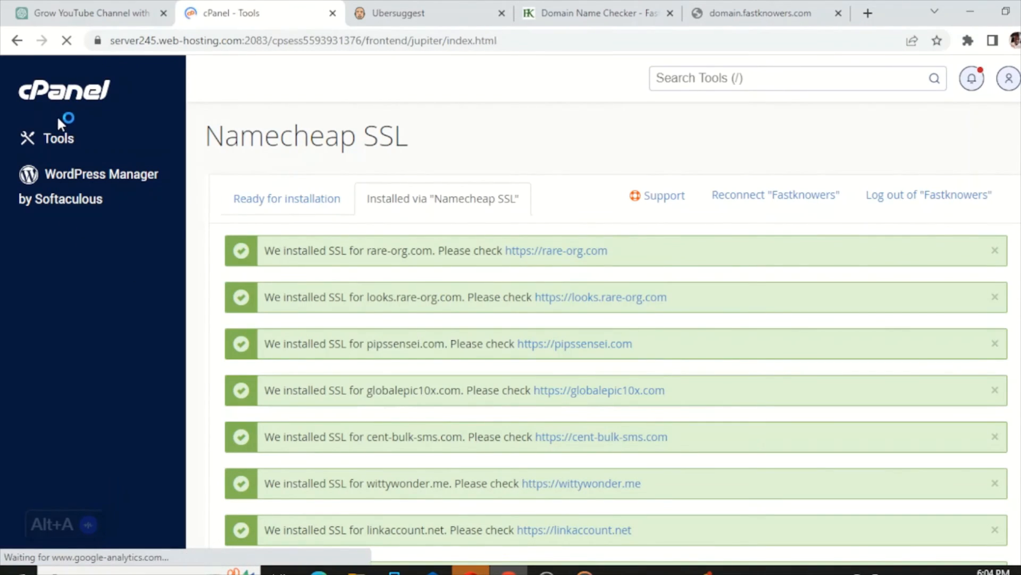
- In the Statistics panel, highlight the Subdomains usage showing 4 used of a 30 limit
{"action": "scroll", "coordinate": [451, 188], "scroll_direction": "down", "scroll_amount": 3}
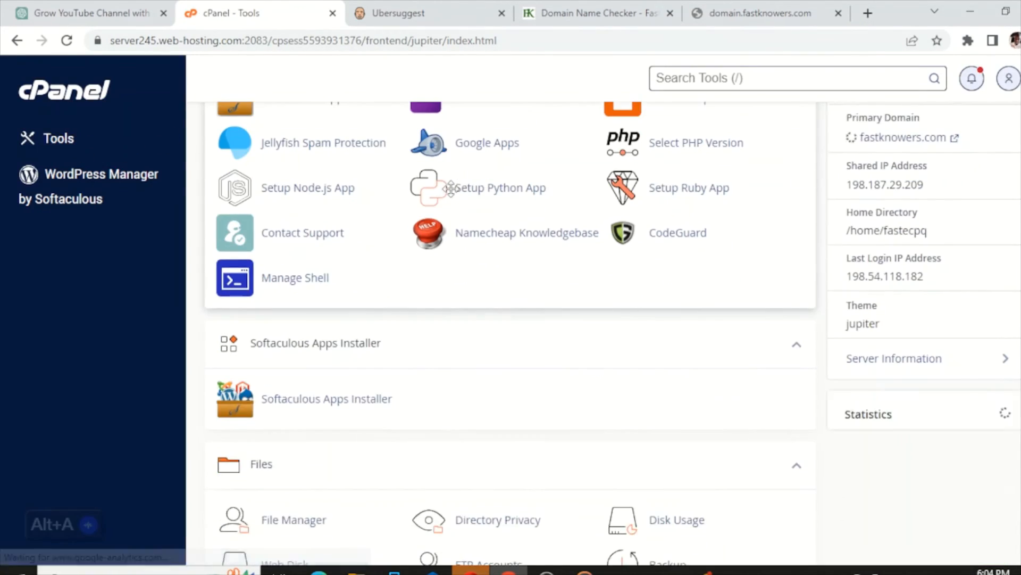
{"action": "scroll", "coordinate": [450, 187], "scroll_direction": "down", "scroll_amount": 3}
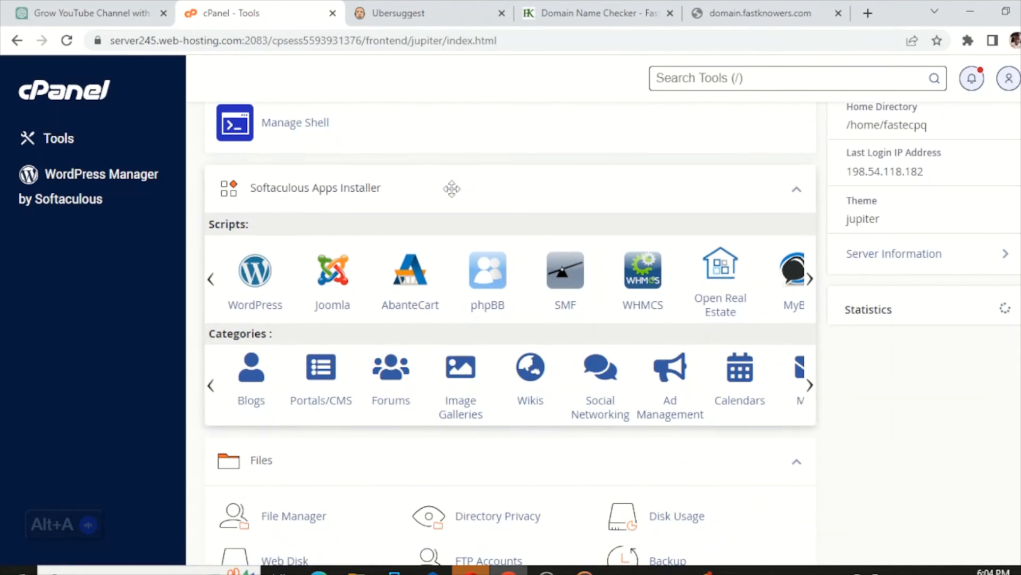
{"action": "scroll", "coordinate": [452, 188], "scroll_direction": "up", "scroll_amount": 3}
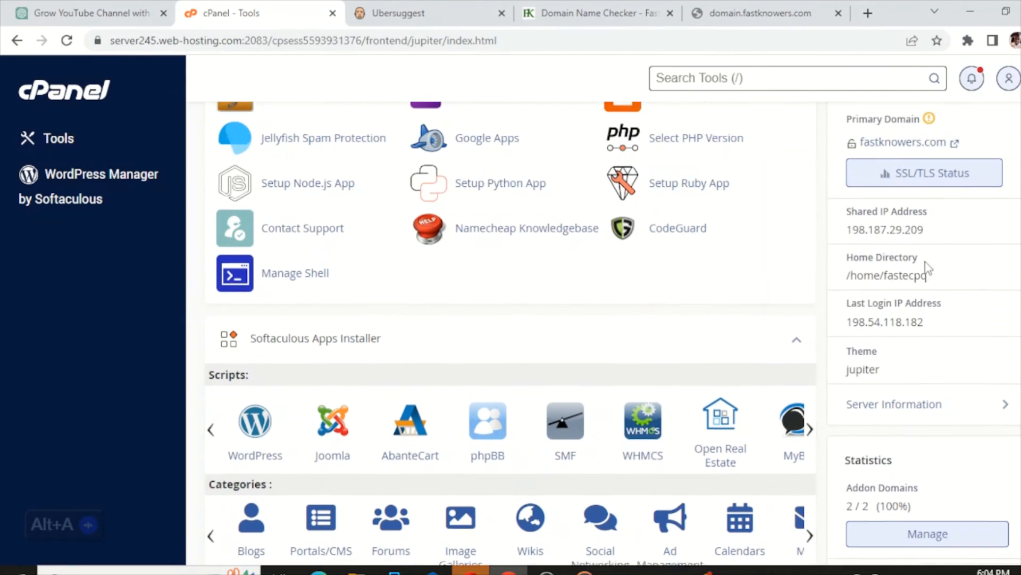
{"action": "scroll", "coordinate": [927, 268], "scroll_direction": "down", "scroll_amount": 3}
{"action": "scroll", "coordinate": [927, 269], "scroll_direction": "down", "scroll_amount": 5}
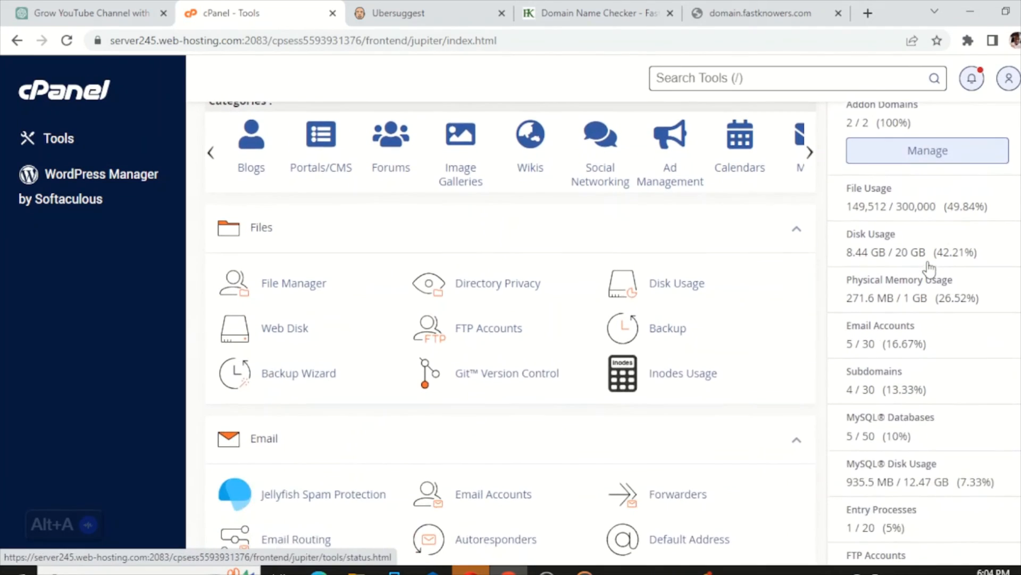
{"action": "double_click", "coordinate": [866, 387]}
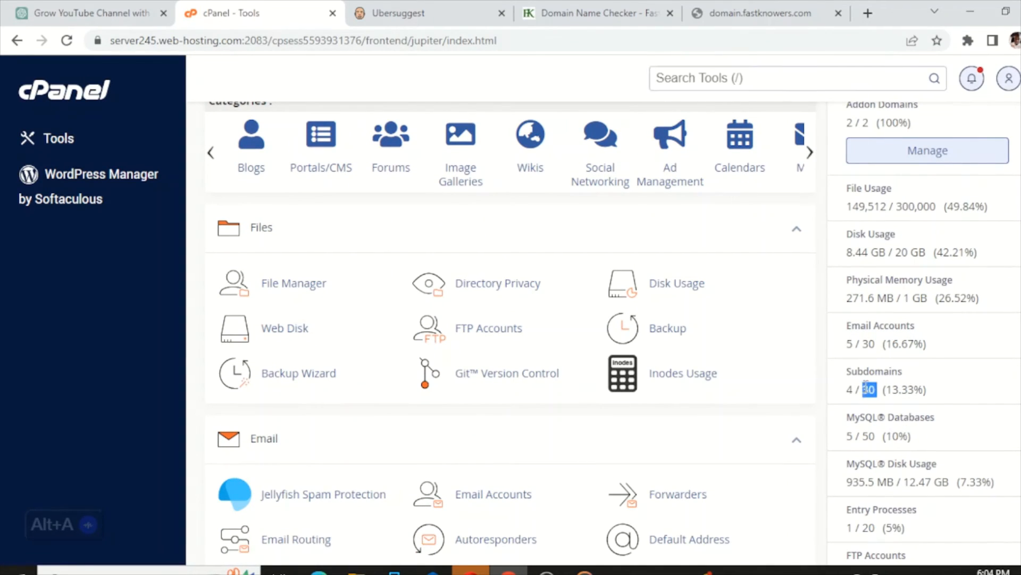
{"action": "double_click", "coordinate": [851, 389]}
{"action": "scroll", "coordinate": [880, 278], "scroll_direction": "down", "scroll_amount": 2}
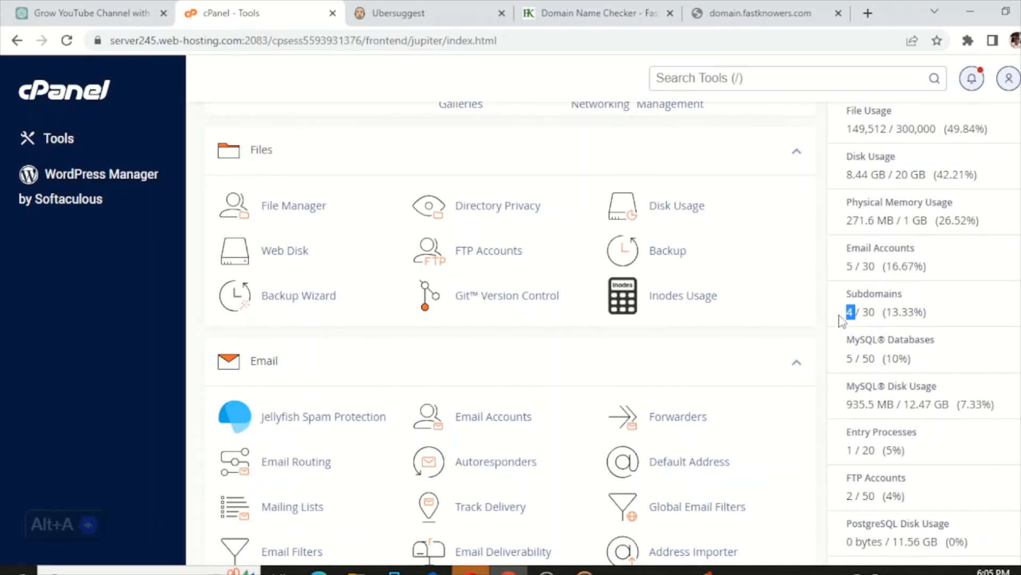
{"action": "scroll", "coordinate": [458, 205], "scroll_direction": "up", "scroll_amount": 1}
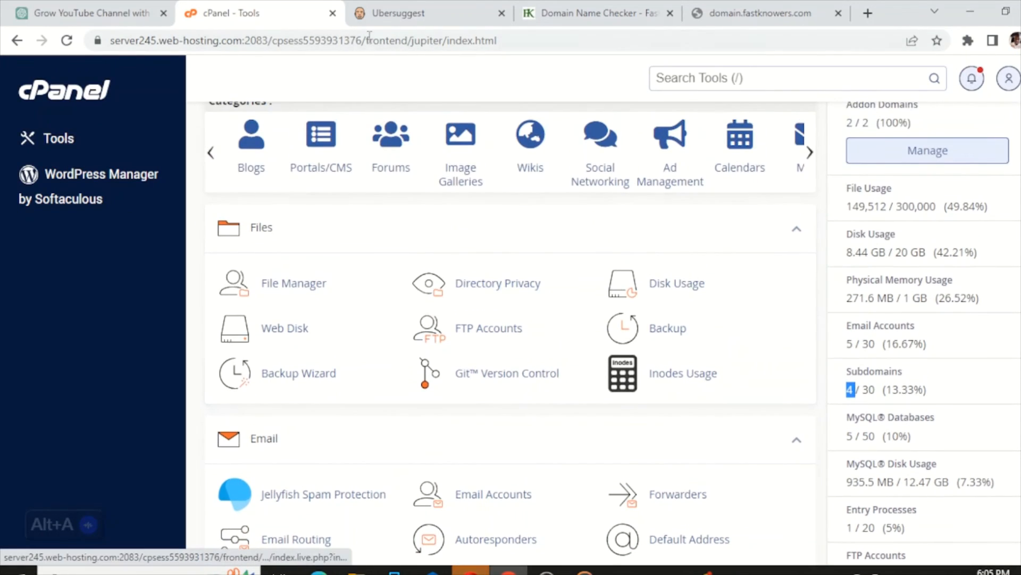
{"action": "left_click", "coordinate": [390, 15]}
{"action": "double_click", "coordinate": [160, 43]}
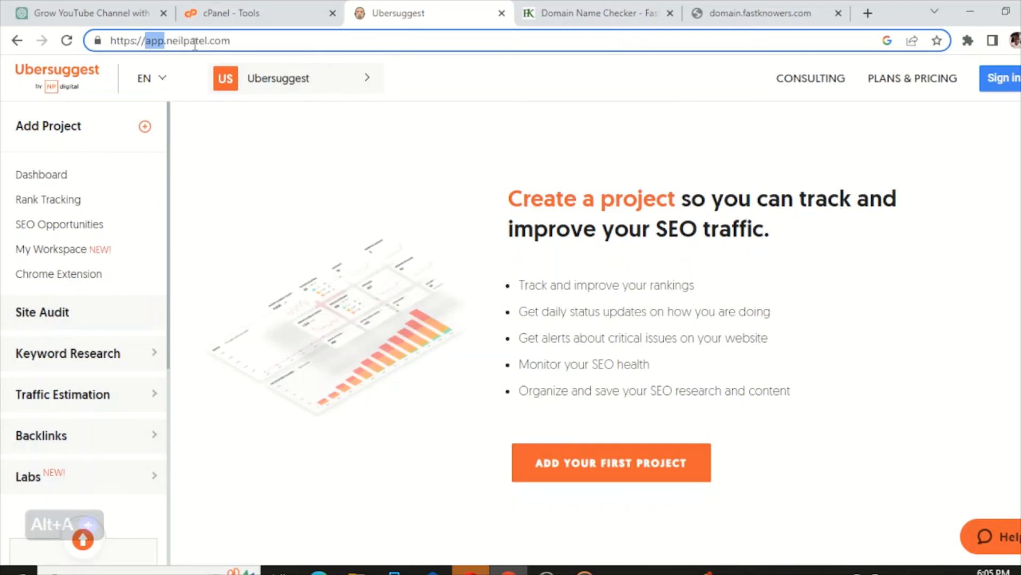
{"action": "left_click", "coordinate": [227, 15]}
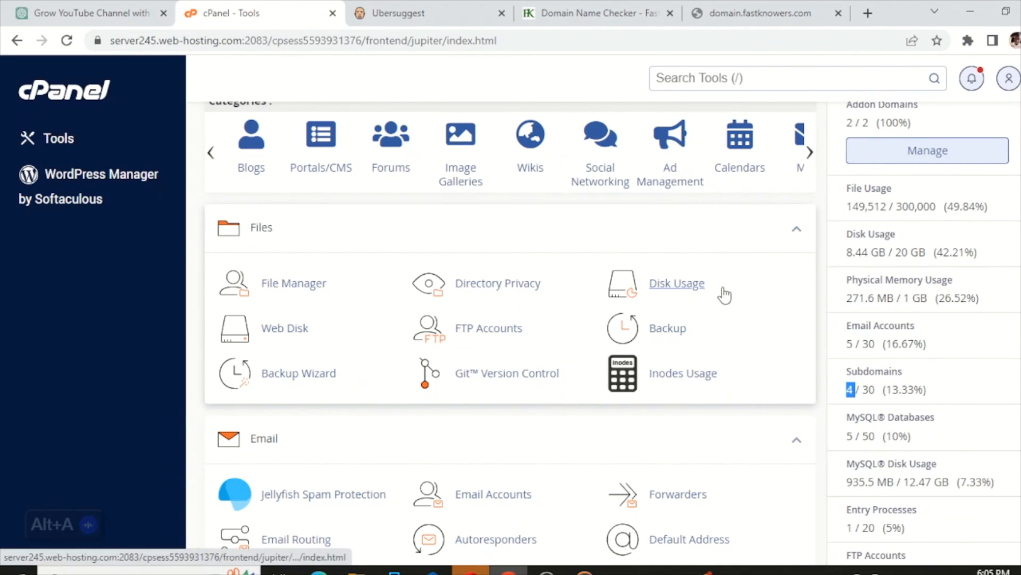
- Go to the Subdomains page from the Domains section, showing the empty Create a Subdomain form
{"action": "scroll", "coordinate": [773, 304], "scroll_direction": "down", "scroll_amount": 3}
{"action": "middle_click", "coordinate": [771, 295]}
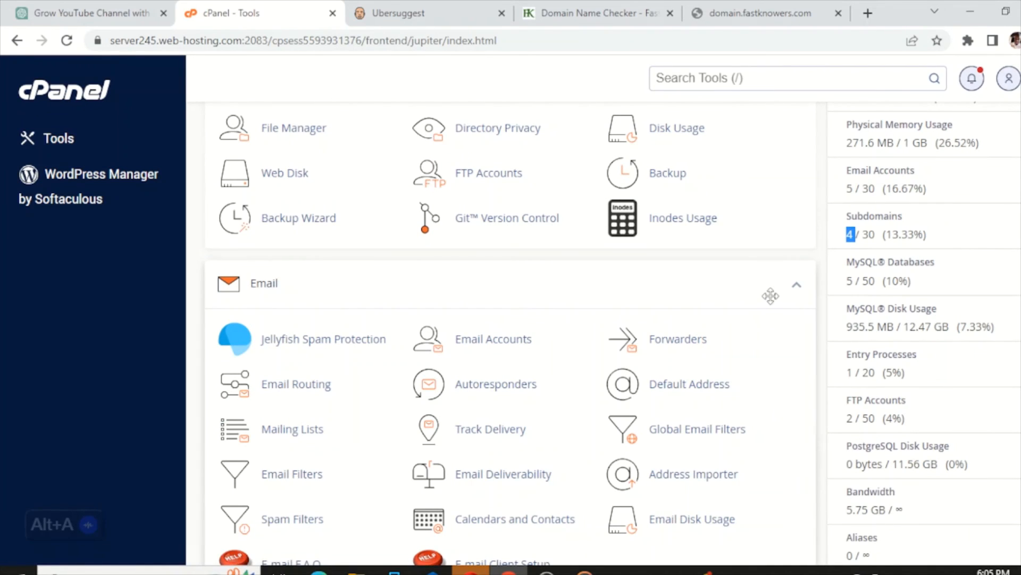
{"action": "scroll", "coordinate": [778, 303], "scroll_direction": "down", "scroll_amount": 9}
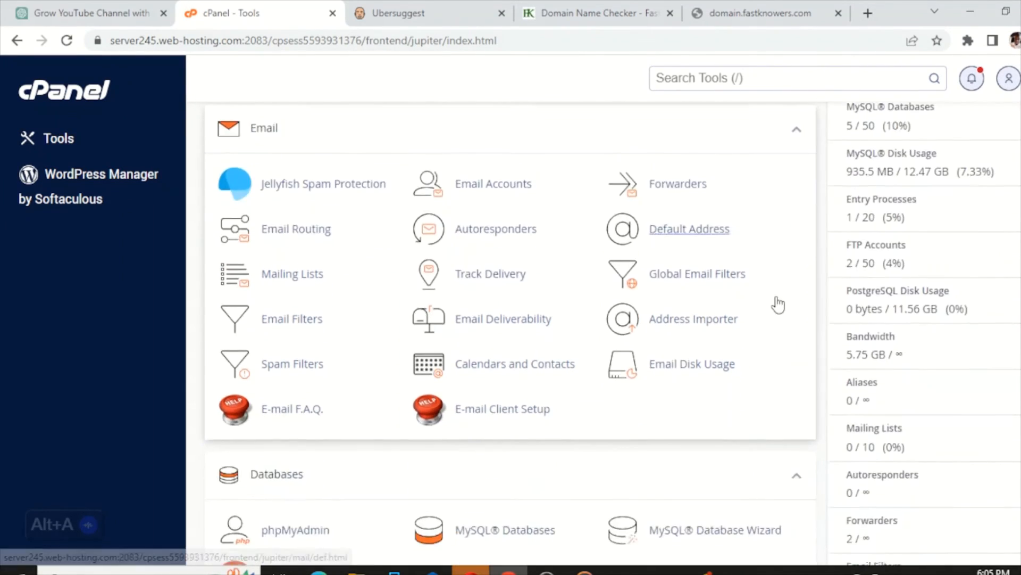
{"action": "scroll", "coordinate": [777, 303], "scroll_direction": "down", "scroll_amount": 3}
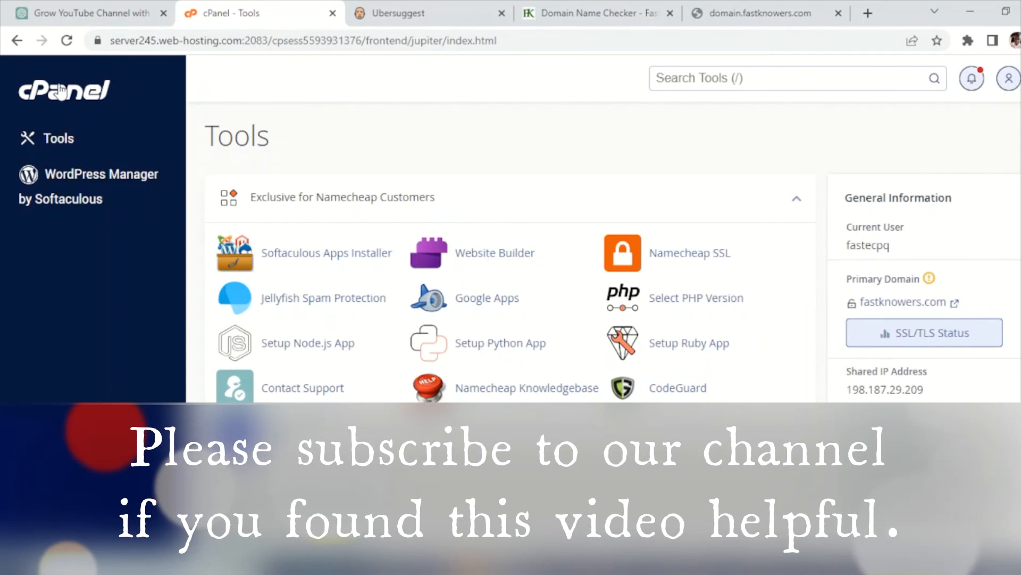
{"action": "scroll", "coordinate": [372, 281], "scroll_direction": "down", "scroll_amount": 1}
{"action": "scroll", "coordinate": [372, 280], "scroll_direction": "down", "scroll_amount": 15}
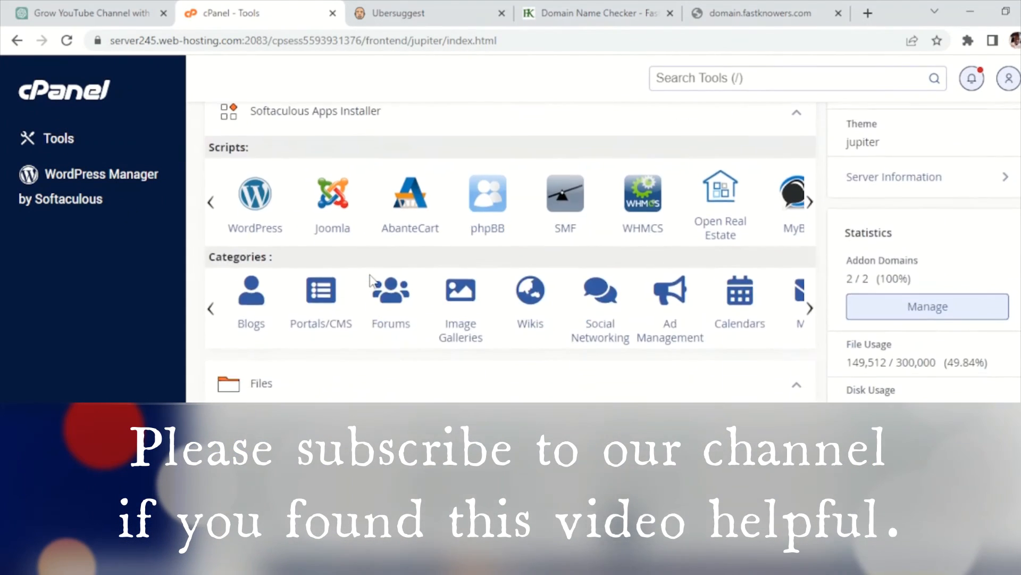
{"action": "scroll", "coordinate": [377, 277], "scroll_direction": "down", "scroll_amount": 10}
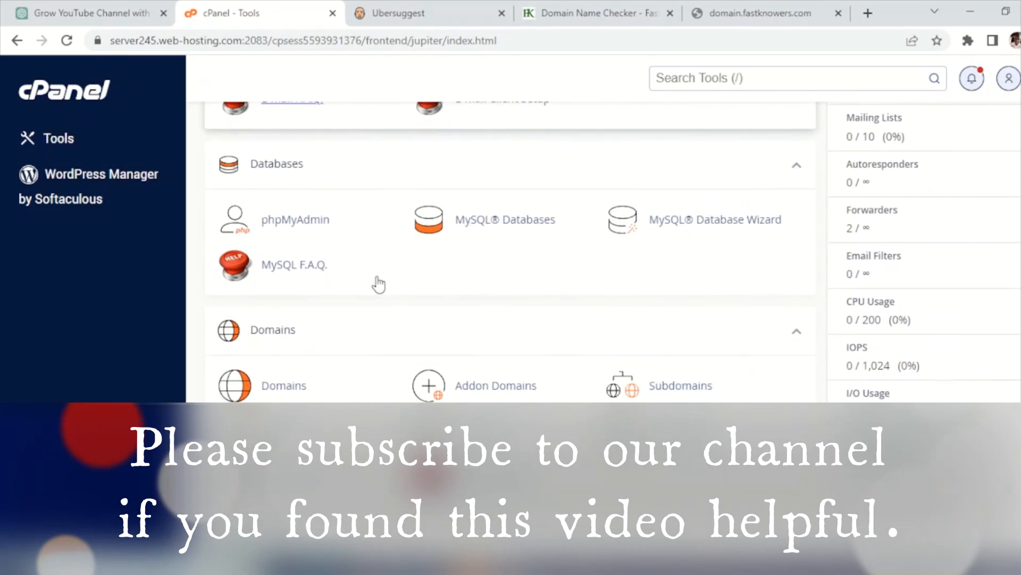
{"action": "scroll", "coordinate": [376, 283], "scroll_direction": "down", "scroll_amount": 3}
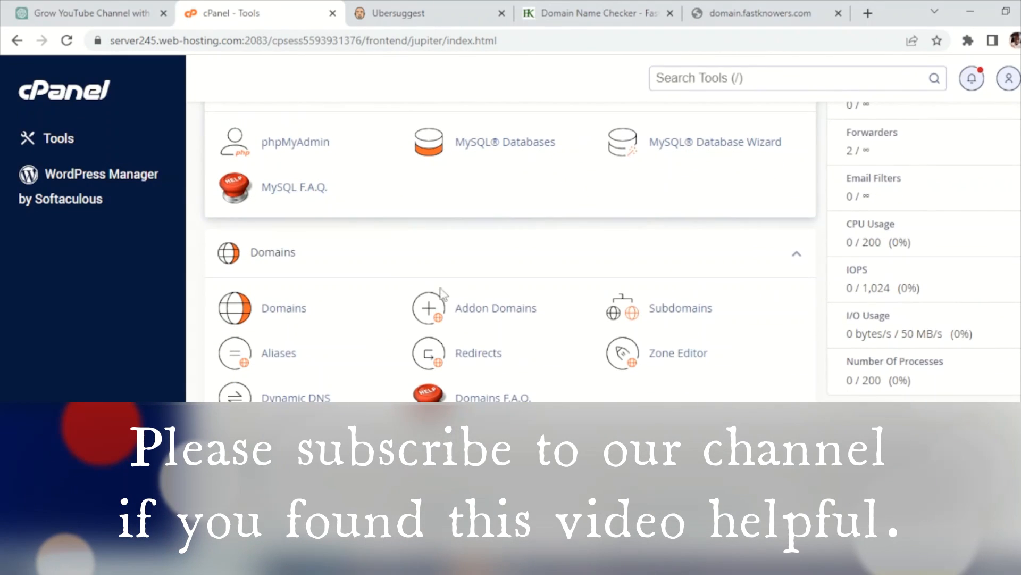
{"action": "left_click", "coordinate": [670, 313]}
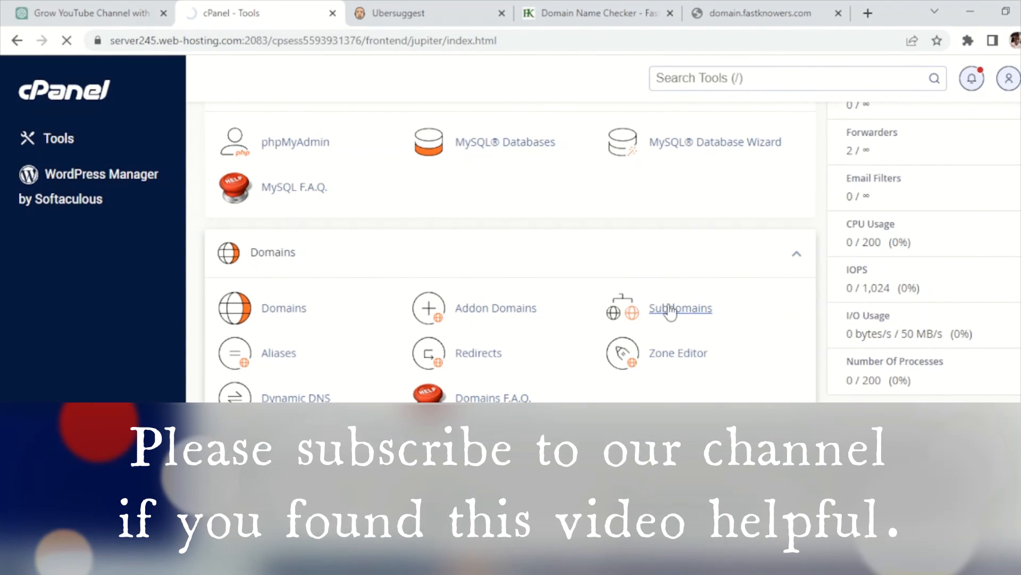
{"action": "scroll", "coordinate": [458, 304], "scroll_direction": "down", "scroll_amount": 4}
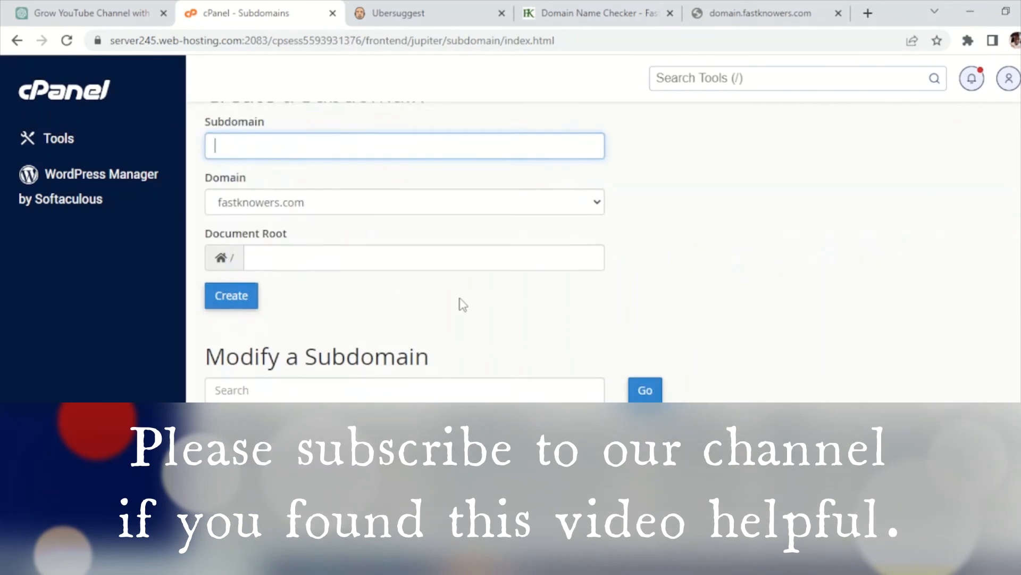